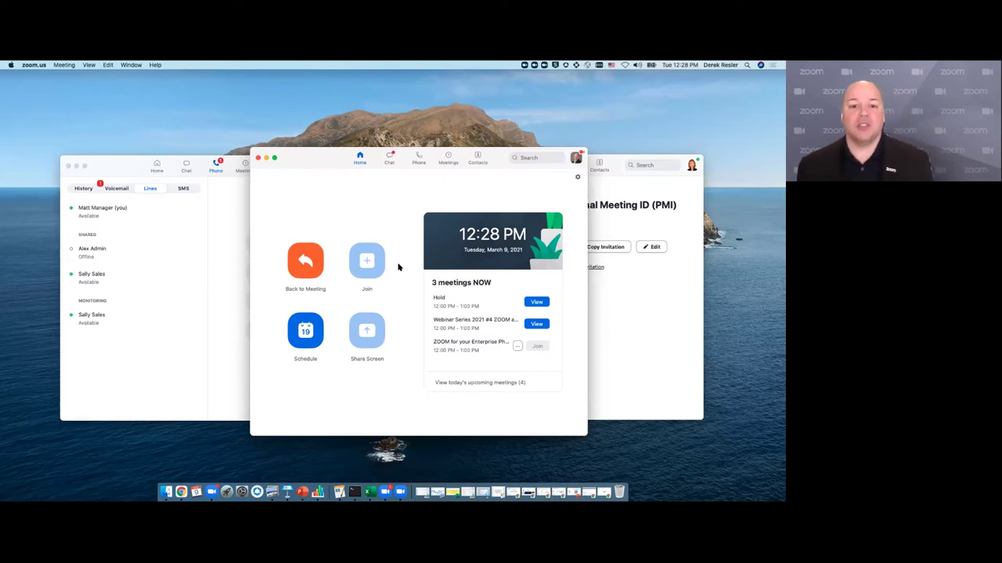
Look through the chat, phone and contacts sections of the front window, ending back in the chat section.
{"action": "left_click", "coordinate": [389, 159]}
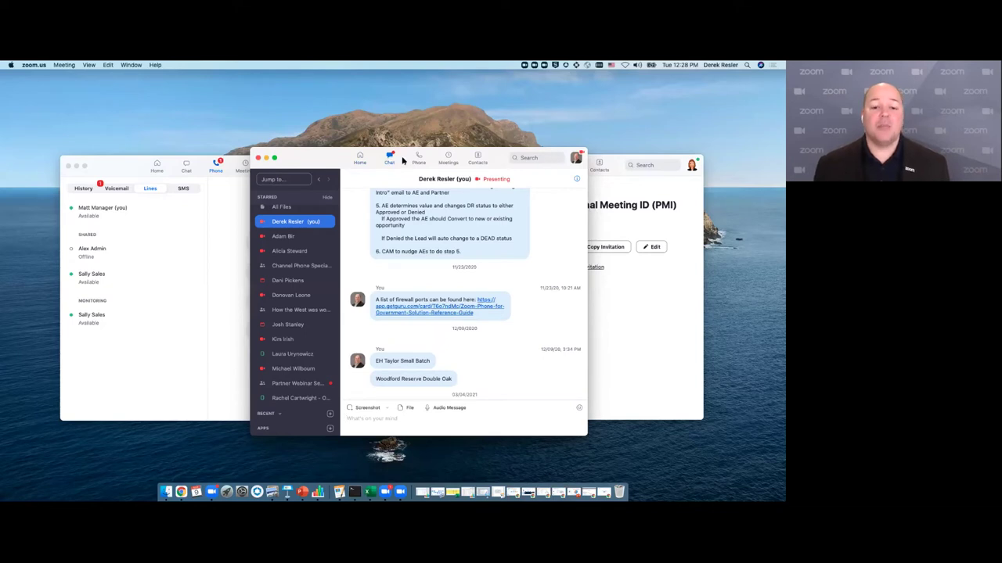
{"action": "left_click", "coordinate": [419, 158]}
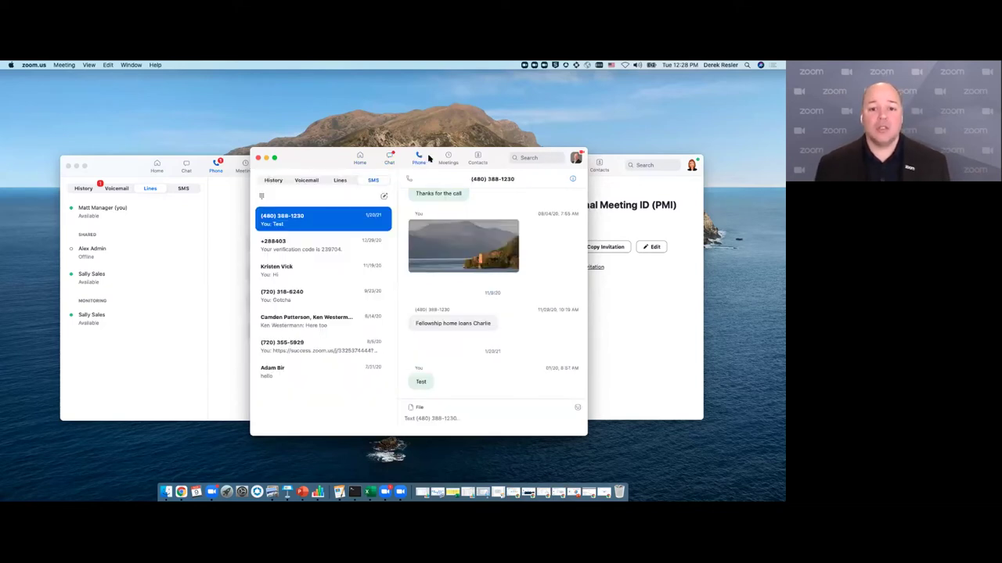
{"action": "left_click", "coordinate": [479, 159]}
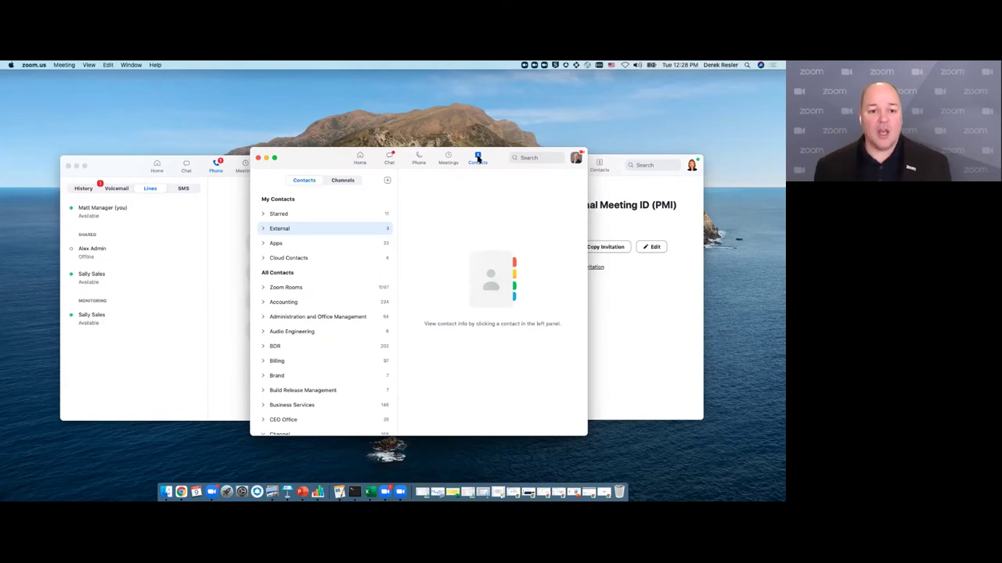
{"action": "left_click", "coordinate": [391, 159]}
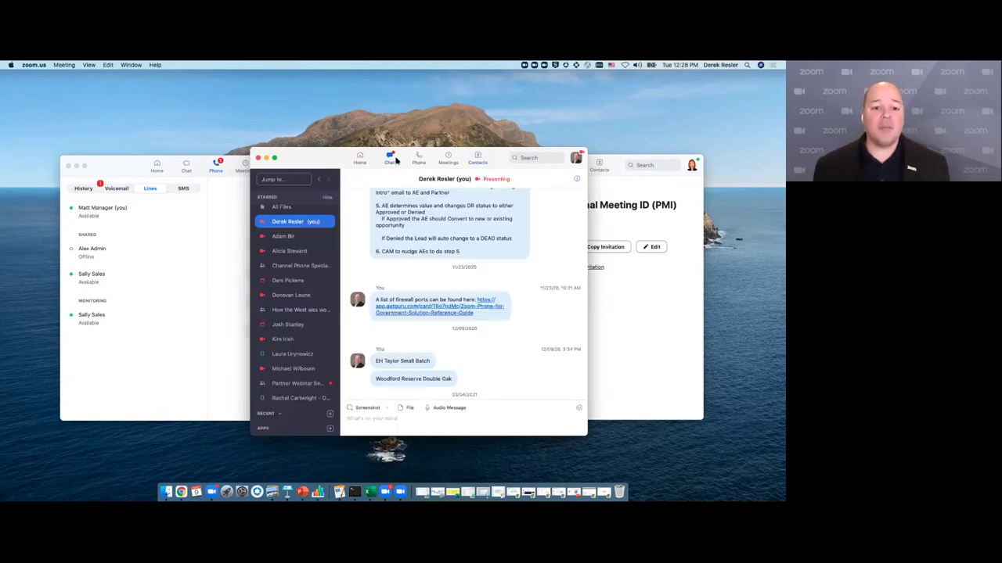
View the profile cards of several starred contacts in the chat list, keeping the personal chat open.
{"action": "left_click", "coordinate": [264, 222]}
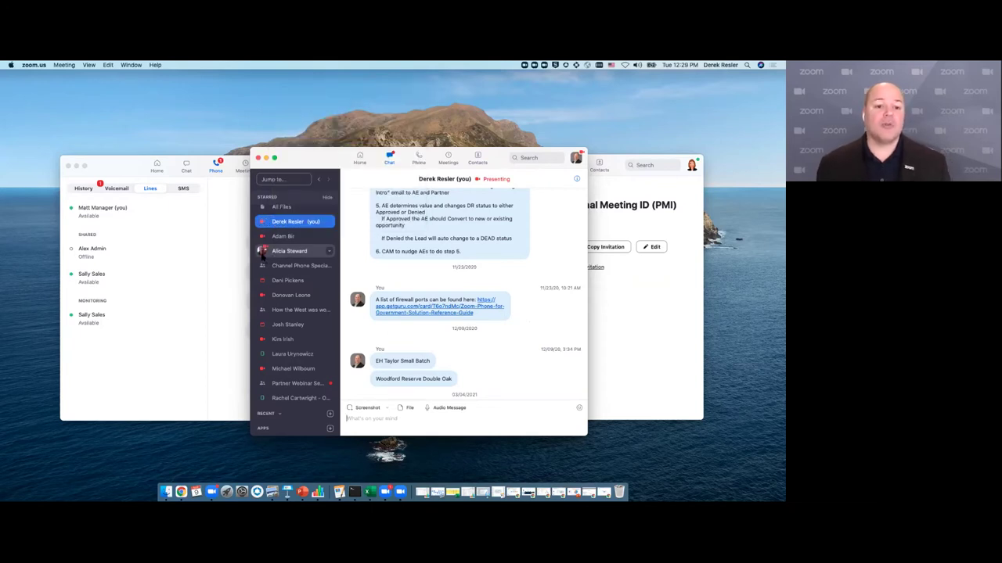
{"action": "mouse_move", "coordinate": [262, 253]}
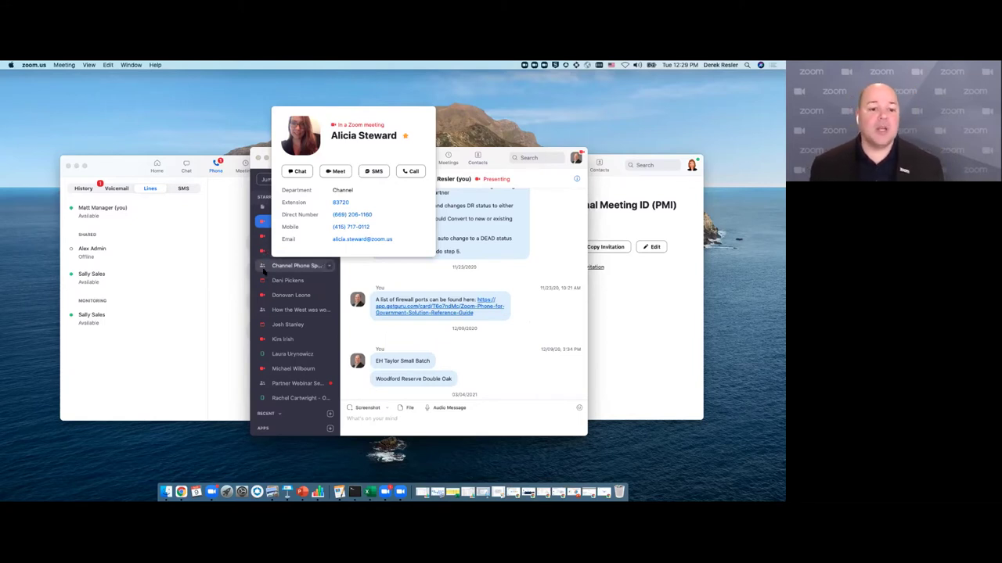
{"action": "mouse_move", "coordinate": [263, 280]}
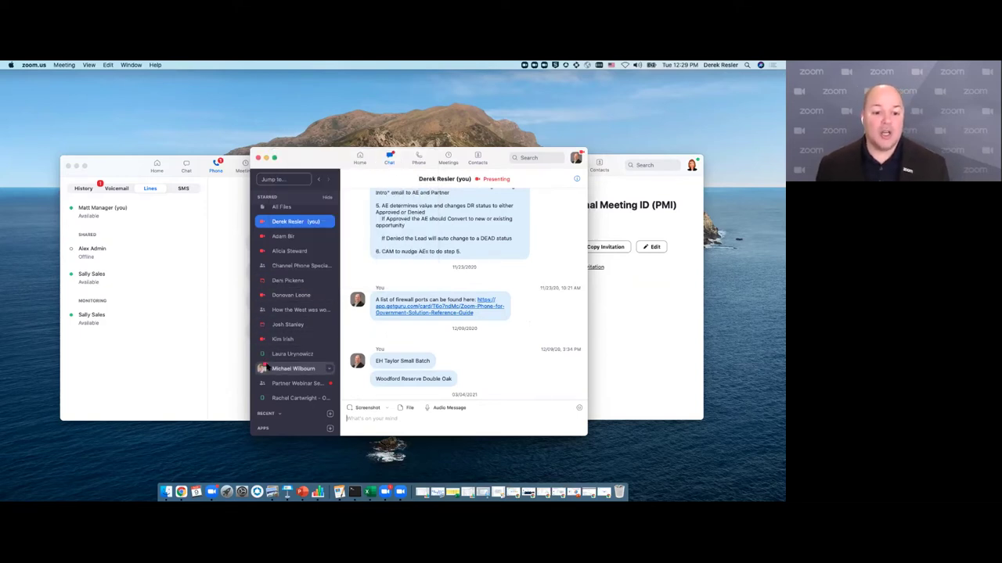
{"action": "mouse_move", "coordinate": [264, 356]}
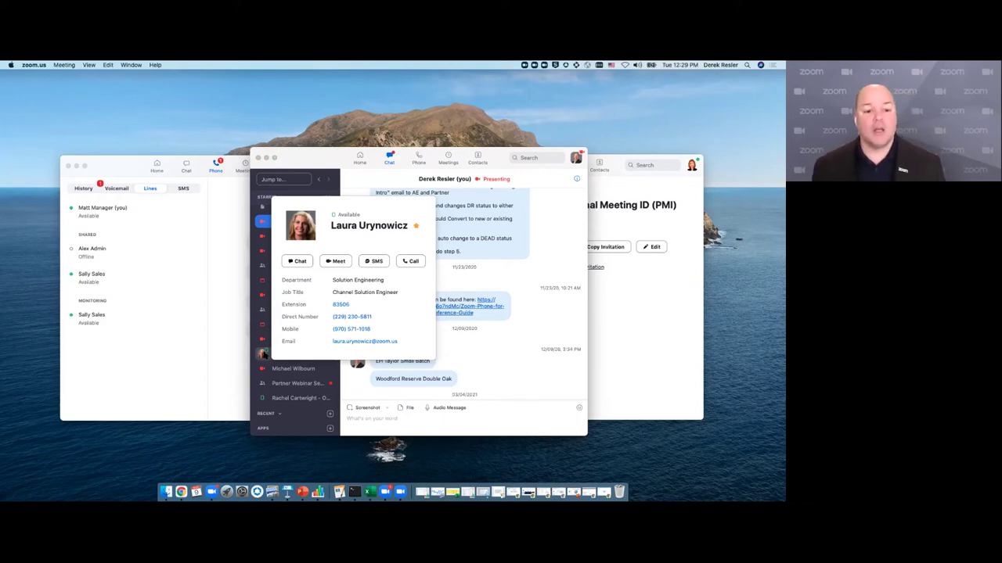
{"action": "mouse_move", "coordinate": [265, 373]}
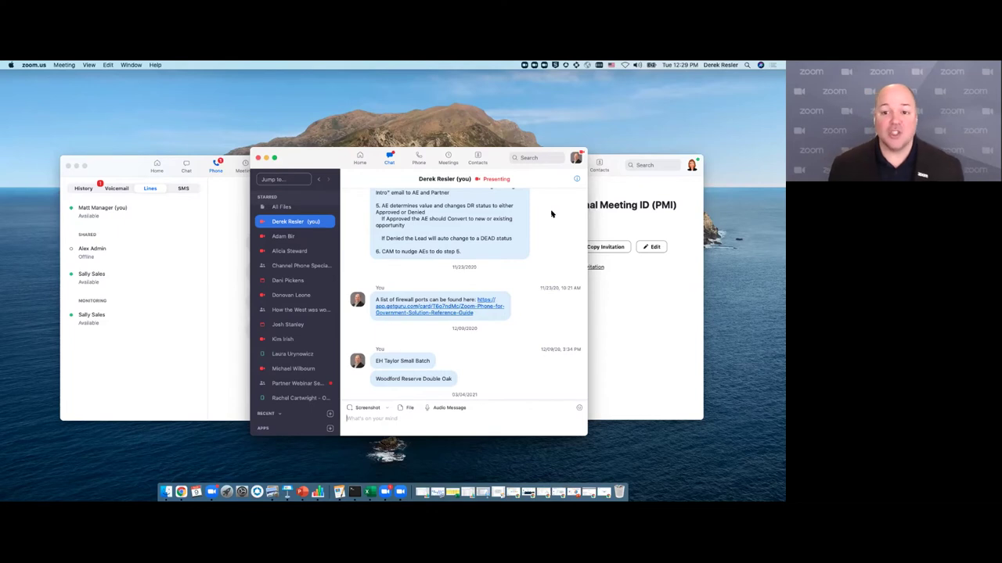
Open the details of the personal chat and expand its images, files and whiteboards.
{"action": "left_click", "coordinate": [576, 179]}
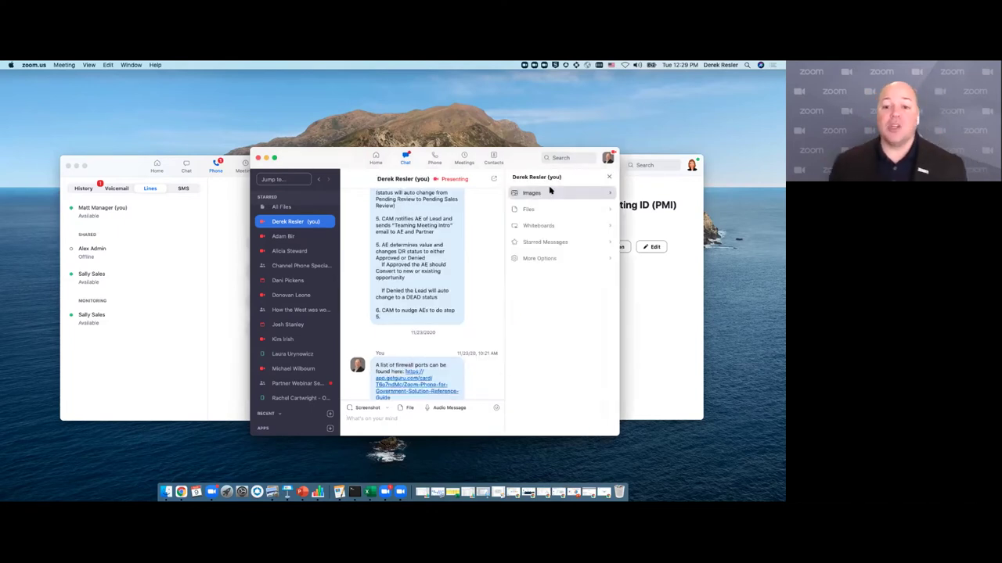
{"action": "left_click", "coordinate": [550, 192]}
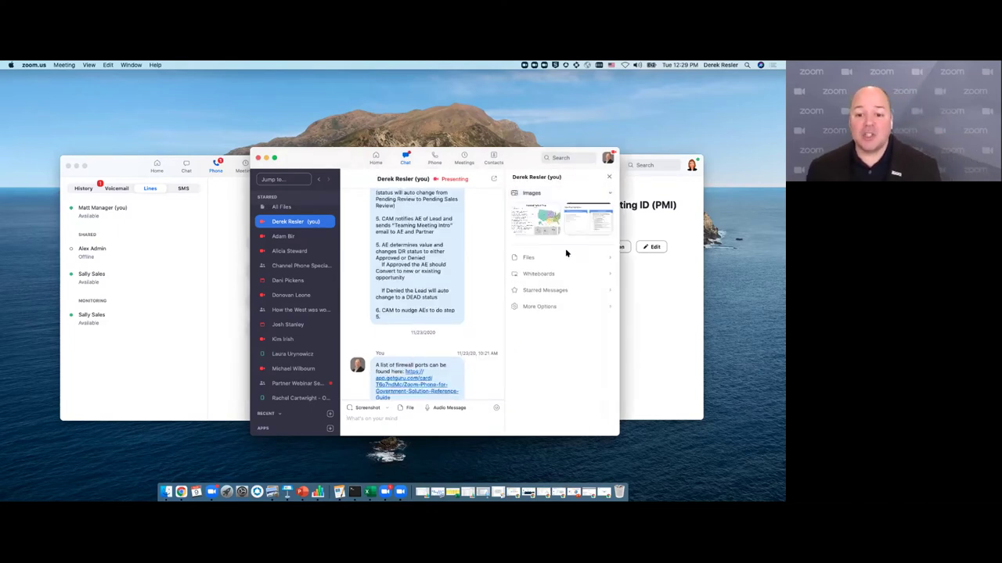
{"action": "left_click", "coordinate": [567, 257]}
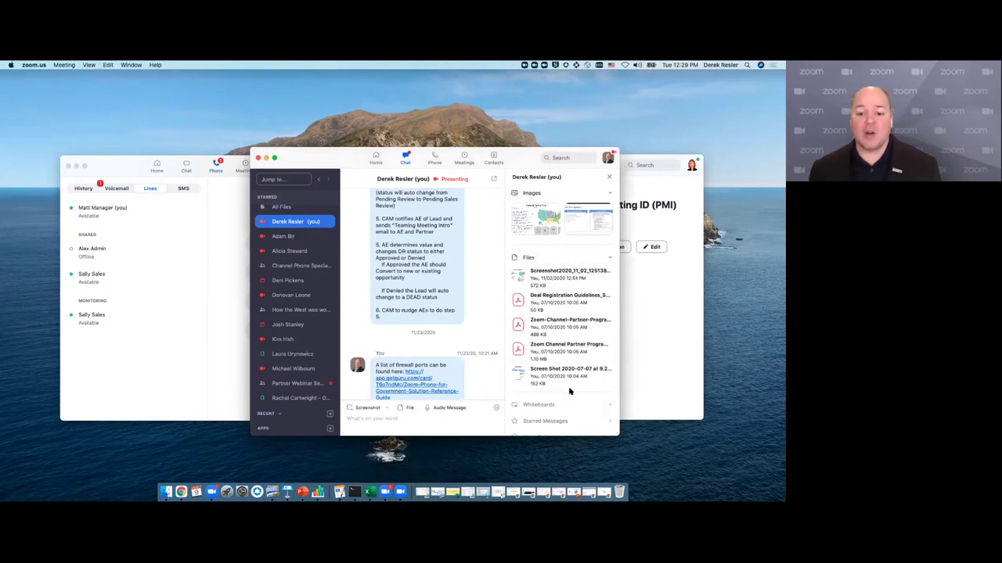
{"action": "left_click", "coordinate": [571, 399]}
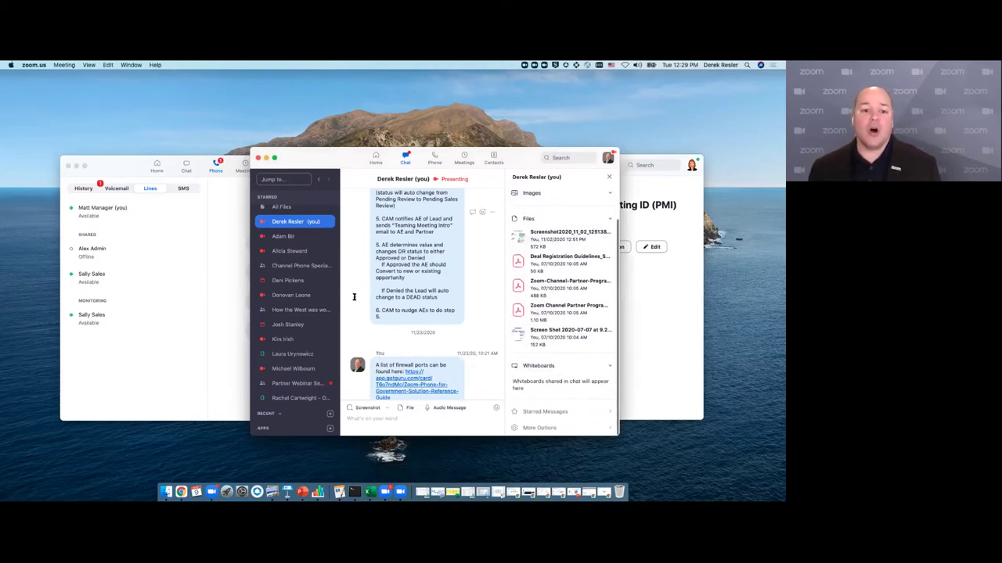
Open the Partner Webinar Series channel and look back through its earlier messages.
{"action": "scroll", "coordinate": [296, 374], "scroll_direction": "down", "scroll_amount": 2}
{"action": "left_click", "coordinate": [302, 344]}
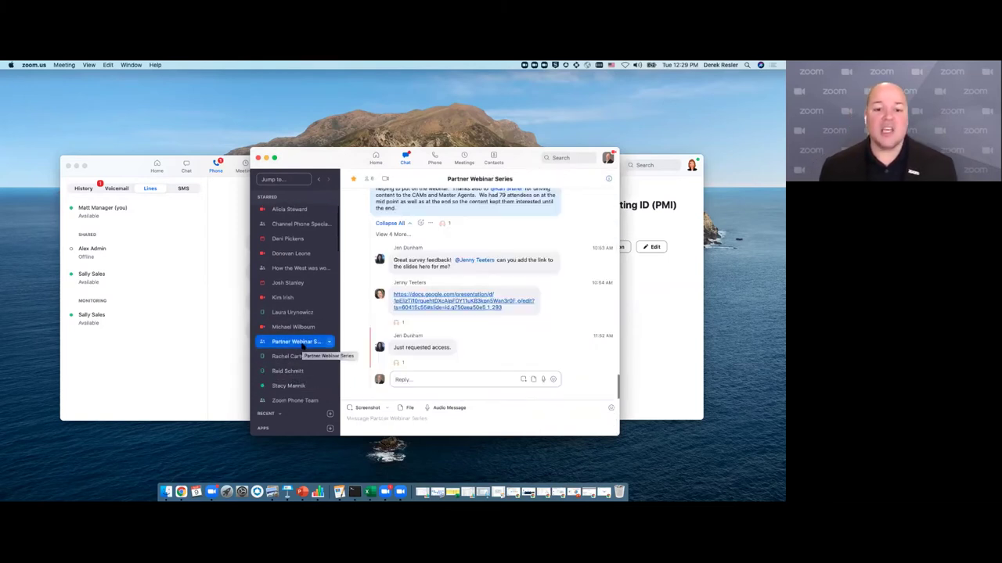
{"action": "scroll", "coordinate": [384, 320], "scroll_direction": "up", "scroll_amount": 15}
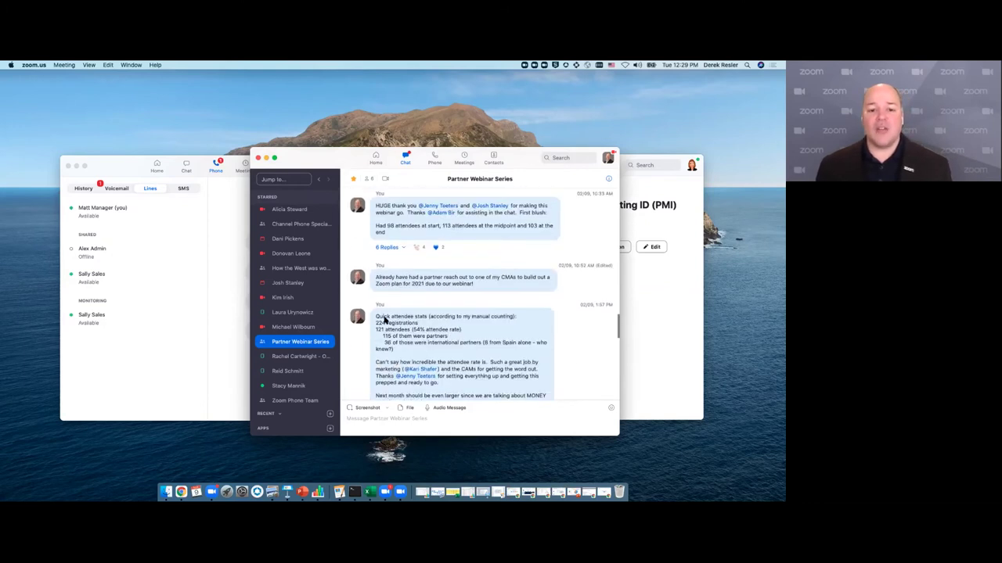
{"action": "scroll", "coordinate": [383, 319], "scroll_direction": "up", "scroll_amount": 5}
Open the information about the Partner Webinar Series channel and expand its images, files and members.
{"action": "left_click", "coordinate": [608, 179]}
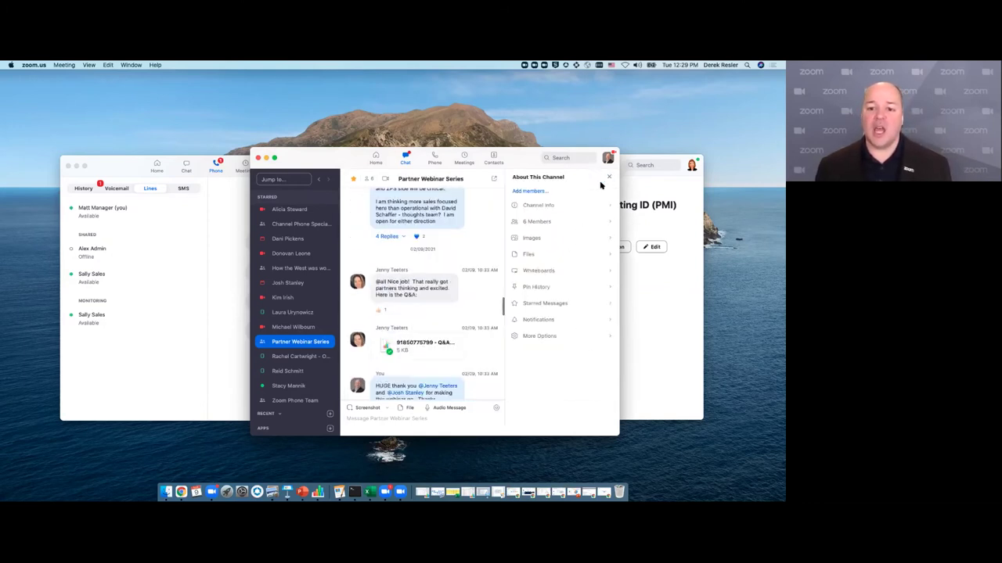
{"action": "left_click", "coordinate": [543, 237]}
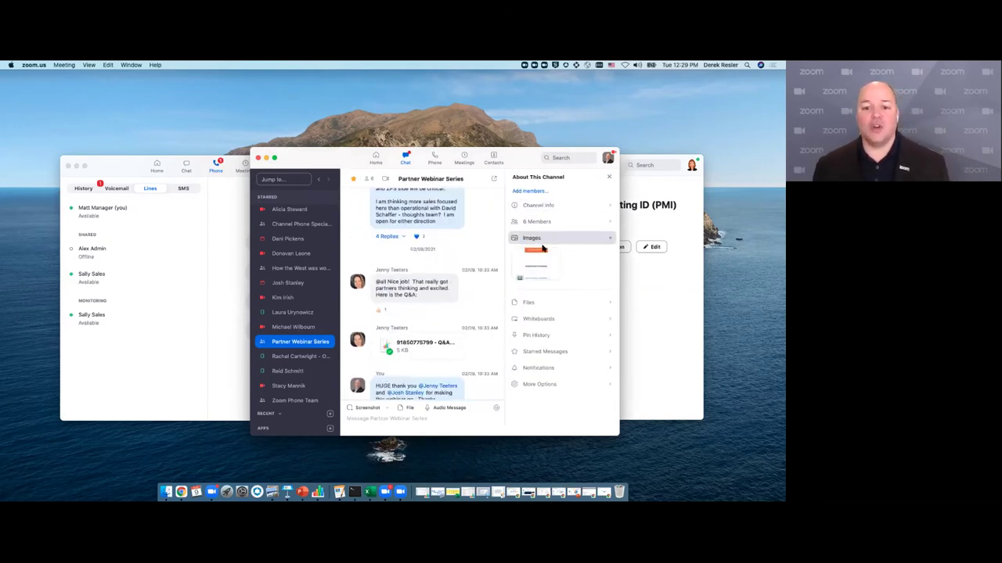
{"action": "left_click", "coordinate": [559, 303]}
{"action": "left_click", "coordinate": [549, 223]}
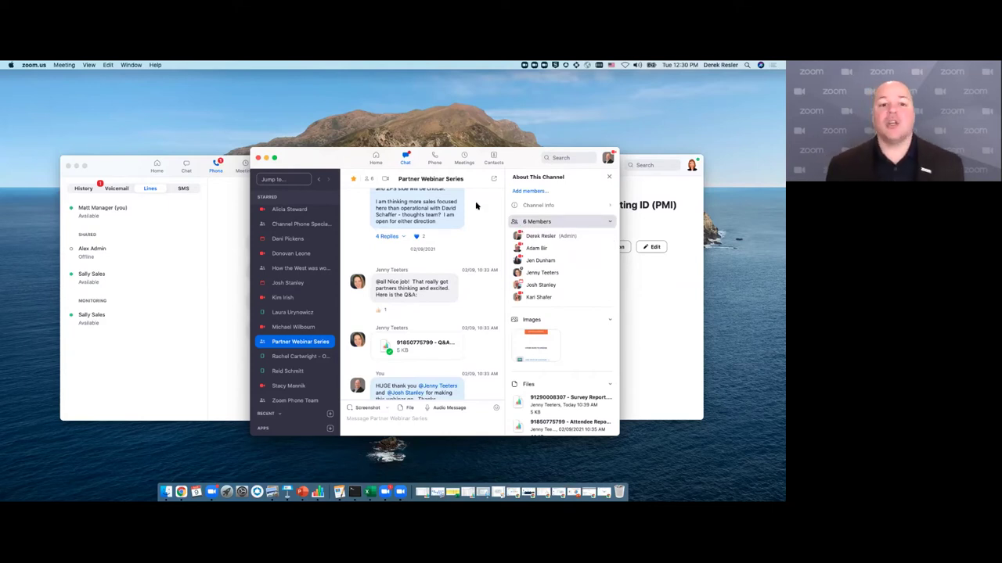
Check the actions available for a starred contact and minimize the chat window.
{"action": "left_click", "coordinate": [330, 211]}
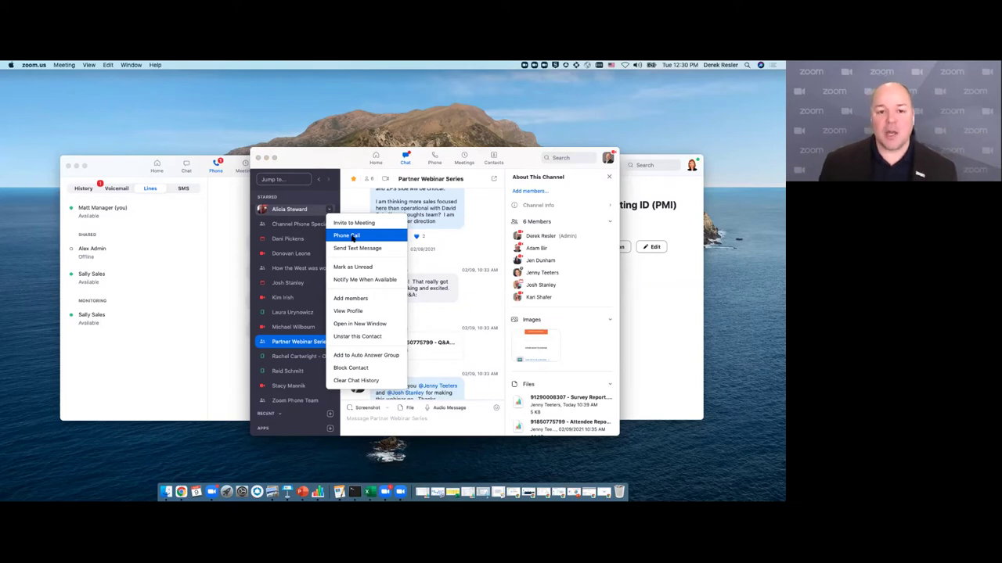
{"action": "left_click", "coordinate": [266, 162]}
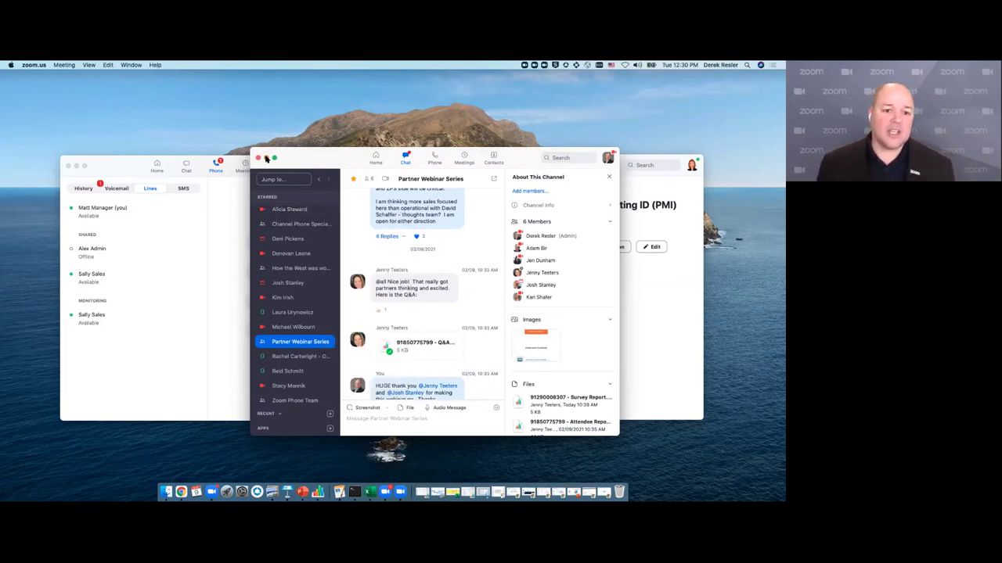
{"action": "left_click", "coordinate": [266, 158]}
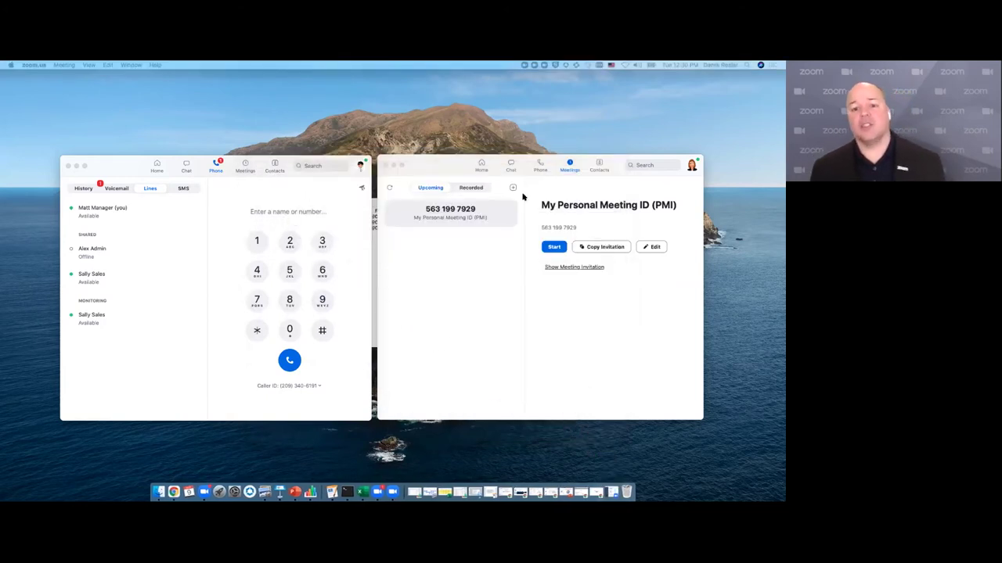
Open the phone section for the sales account and set its call history filter to All.
{"action": "left_click", "coordinate": [538, 168]}
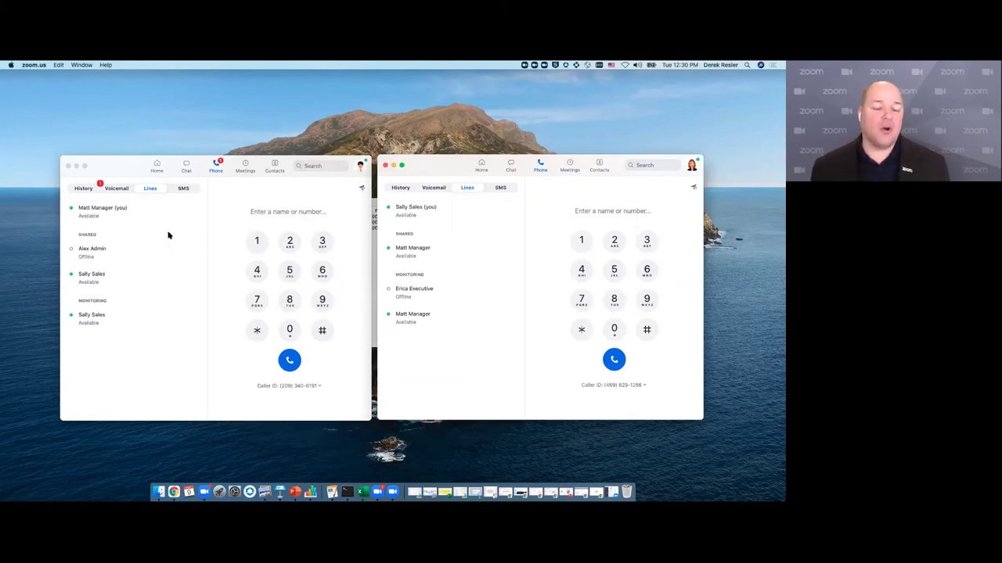
{"action": "left_click", "coordinate": [413, 189]}
{"action": "left_click", "coordinate": [449, 202]}
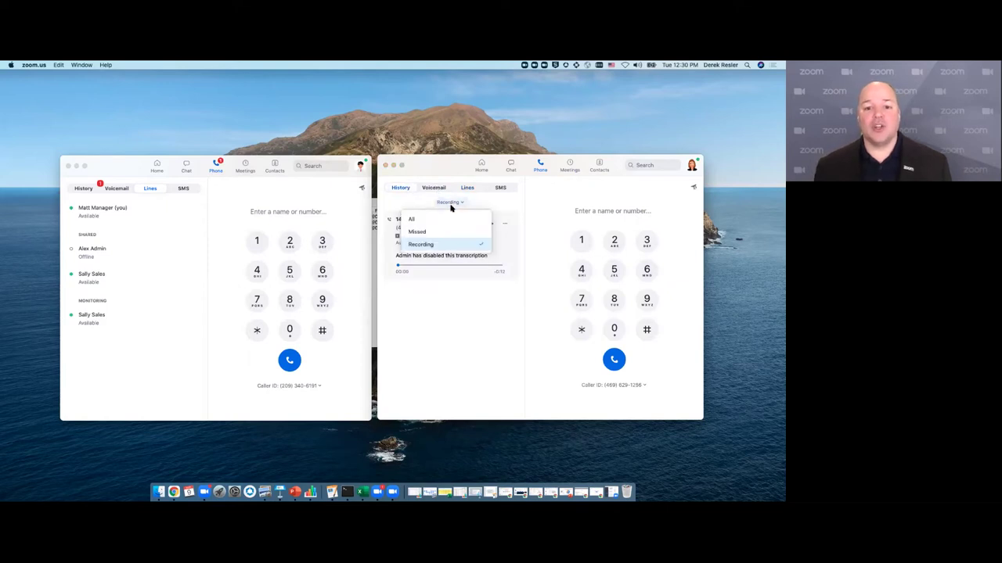
{"action": "left_click", "coordinate": [454, 219]}
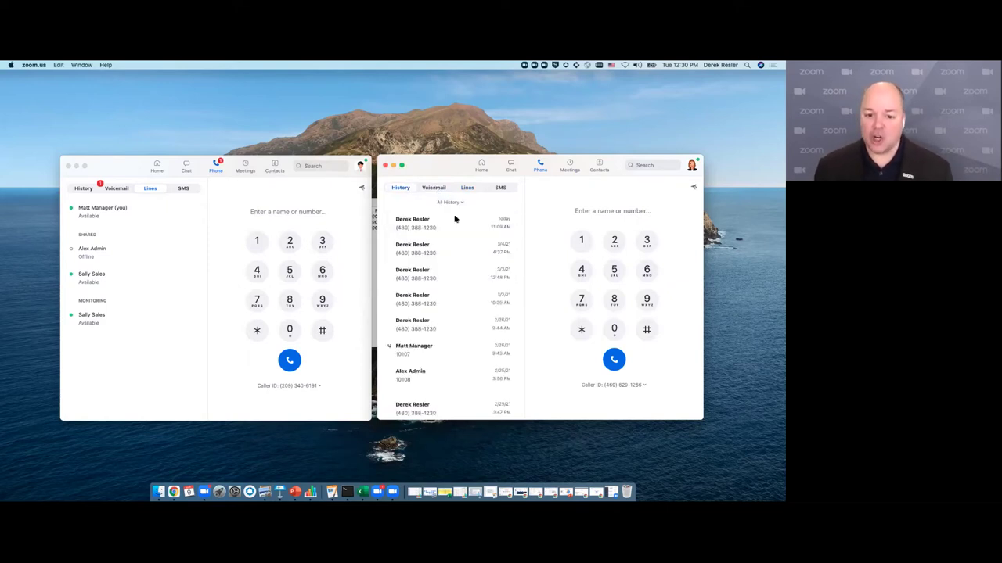
Examine the actions available for the most recent call in the history, including creating a cloud contact and blocking the caller.
{"action": "mouse_move", "coordinate": [481, 224]}
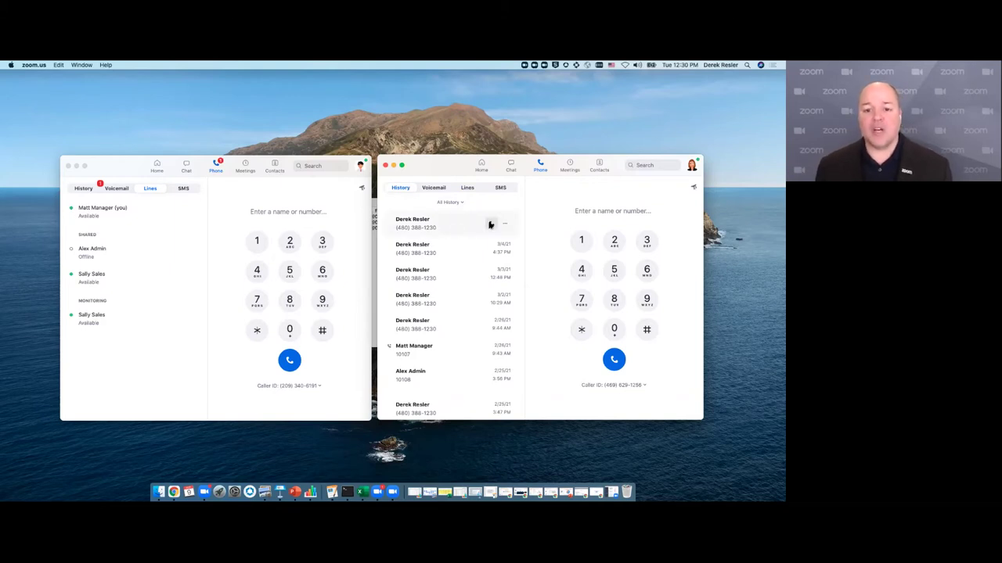
{"action": "left_click", "coordinate": [504, 224]}
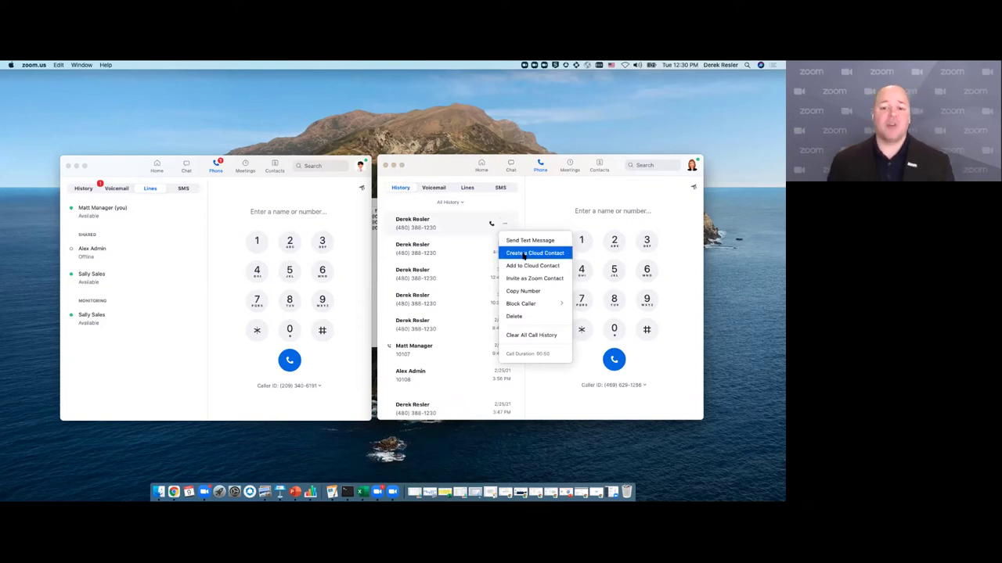
{"action": "mouse_move", "coordinate": [528, 304]}
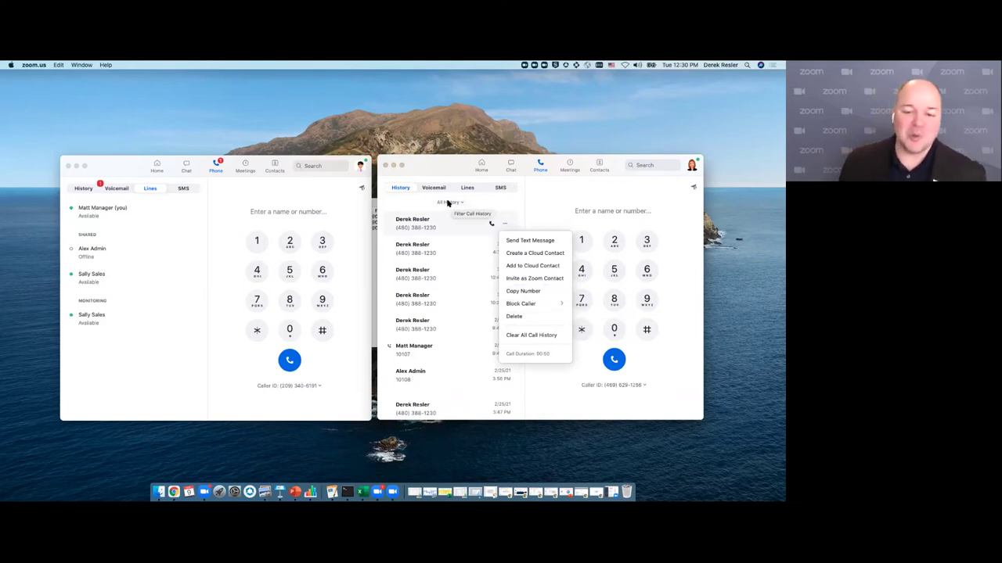
Filter the sales account's call history by Missed and by Recording.
{"action": "left_click", "coordinate": [448, 202]}
{"action": "left_click", "coordinate": [448, 203]}
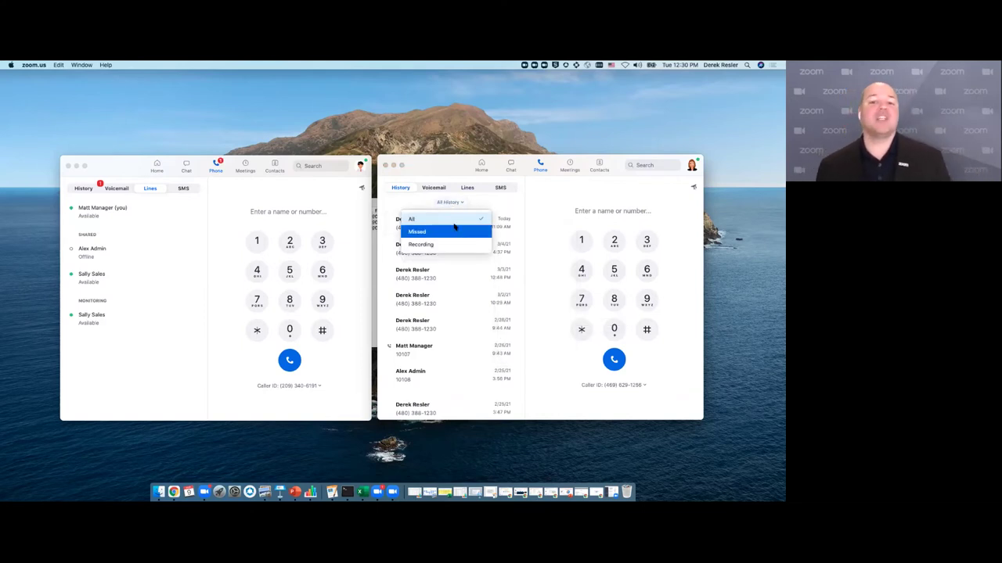
{"action": "left_click", "coordinate": [455, 230]}
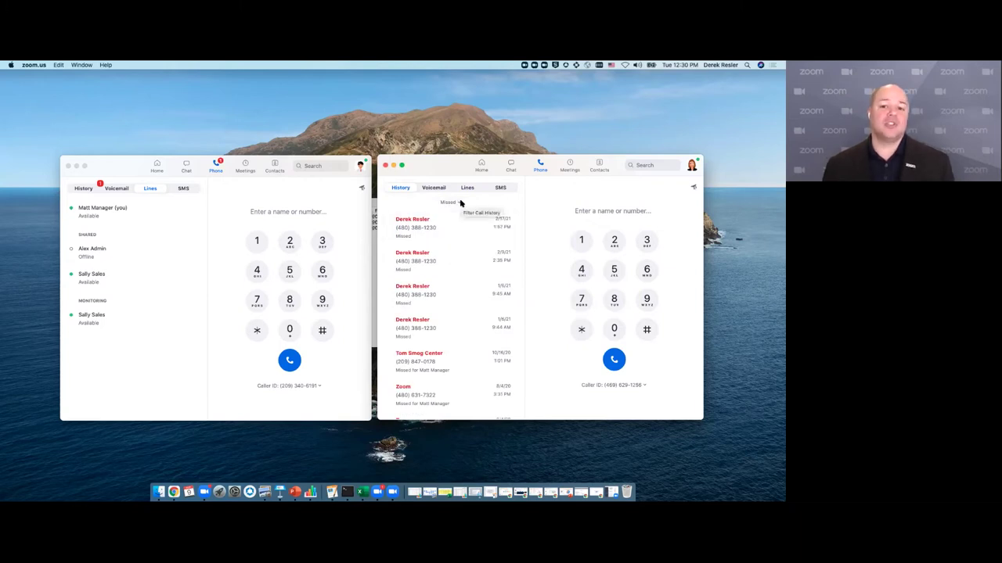
{"action": "left_click", "coordinate": [453, 203]}
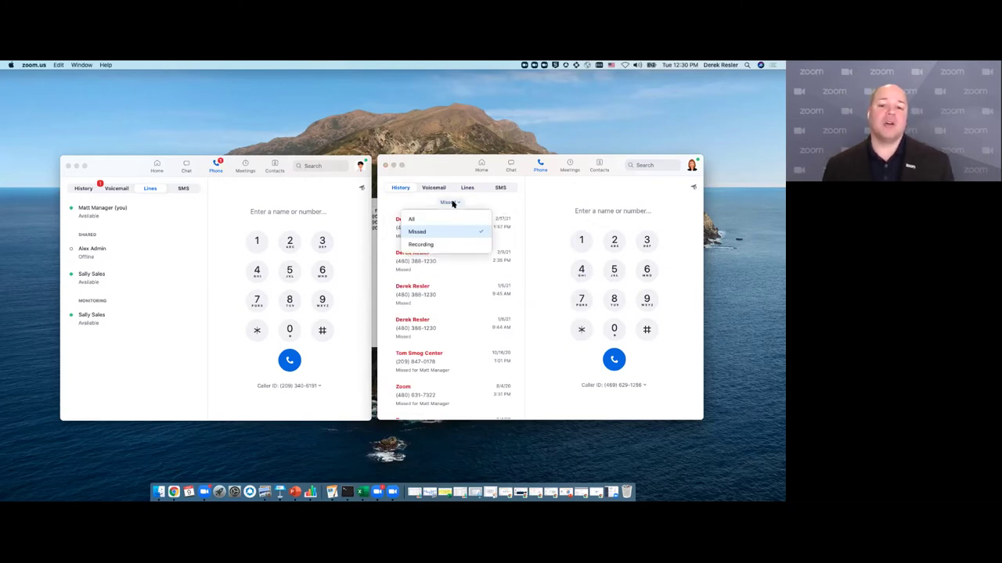
{"action": "left_click", "coordinate": [439, 245]}
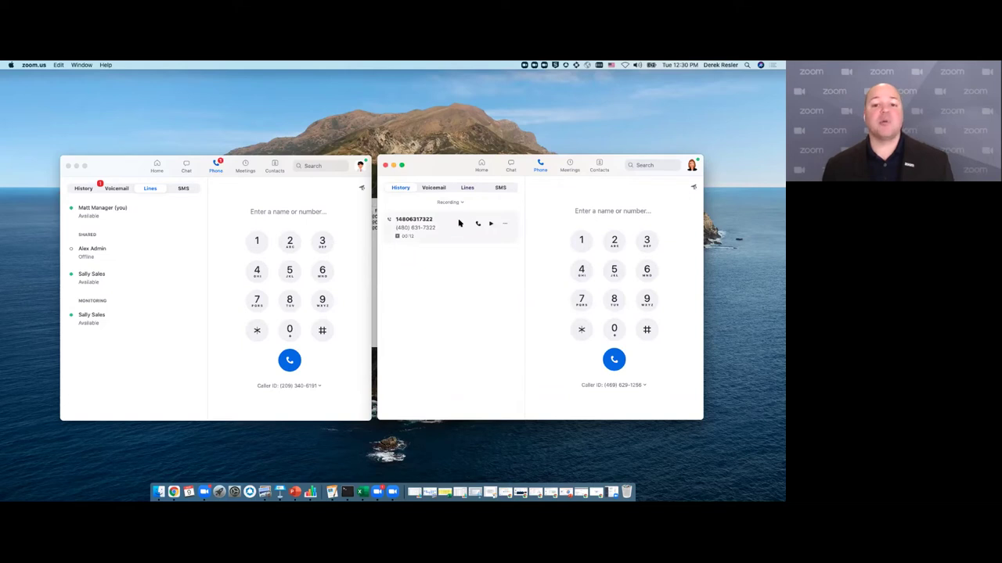
Look through the sales account's voicemail and its SMS conversation with the manager, ending back in the call history.
{"action": "left_click", "coordinate": [434, 188]}
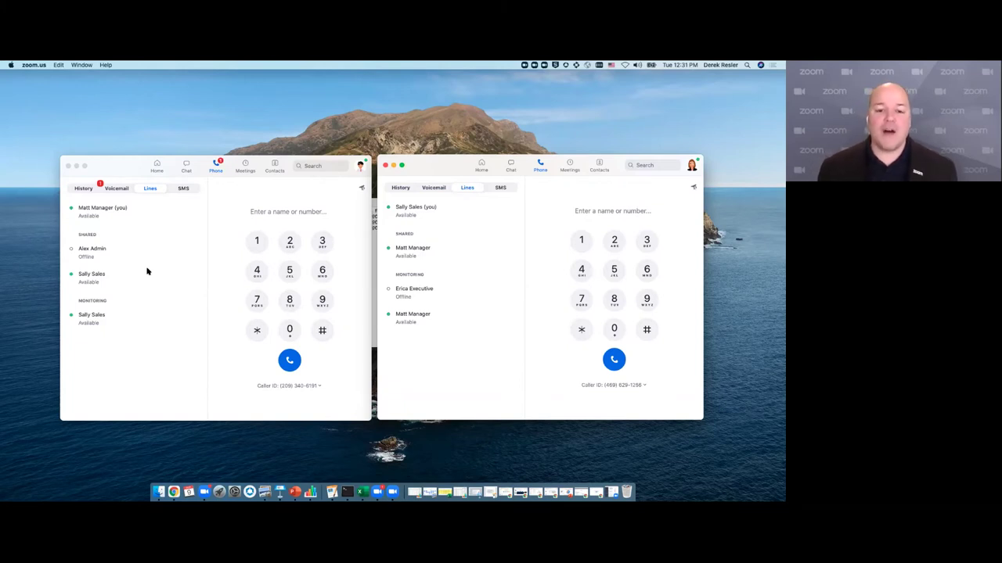
{"action": "left_click", "coordinate": [502, 189]}
{"action": "left_click", "coordinate": [485, 219]}
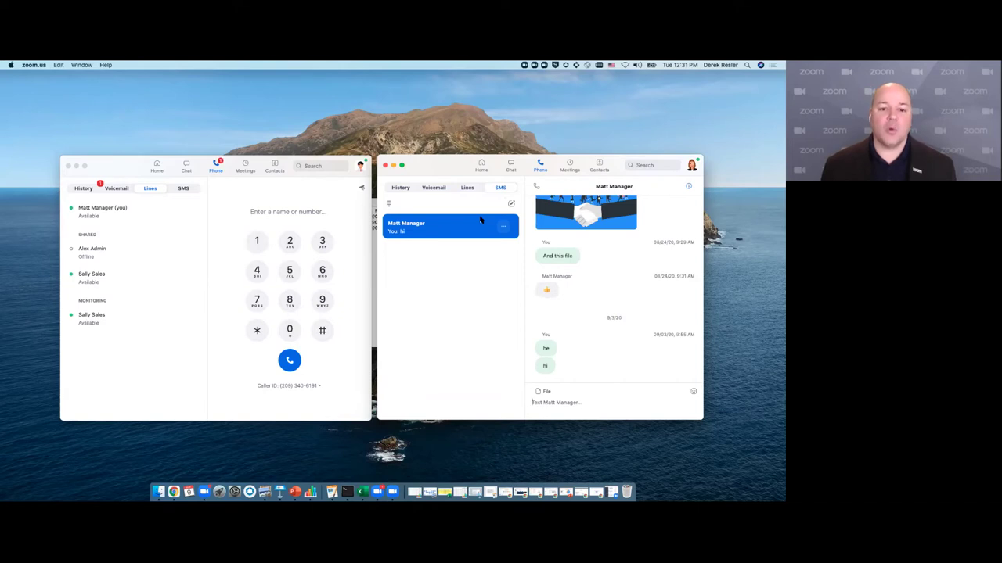
{"action": "left_click", "coordinate": [399, 189]}
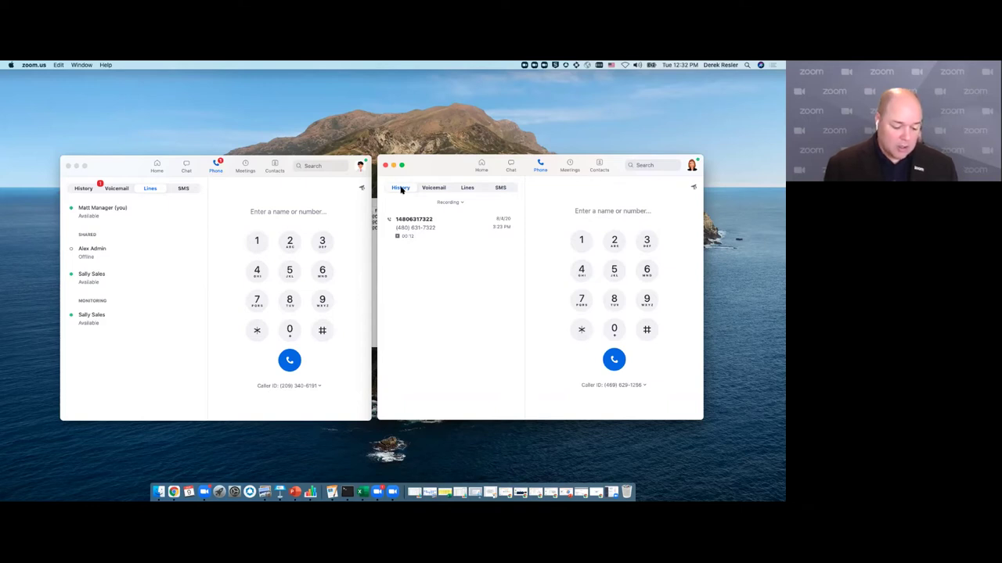
{"action": "left_click_drag", "start_coordinate": [448, 204], "coordinate": [233, 195]}
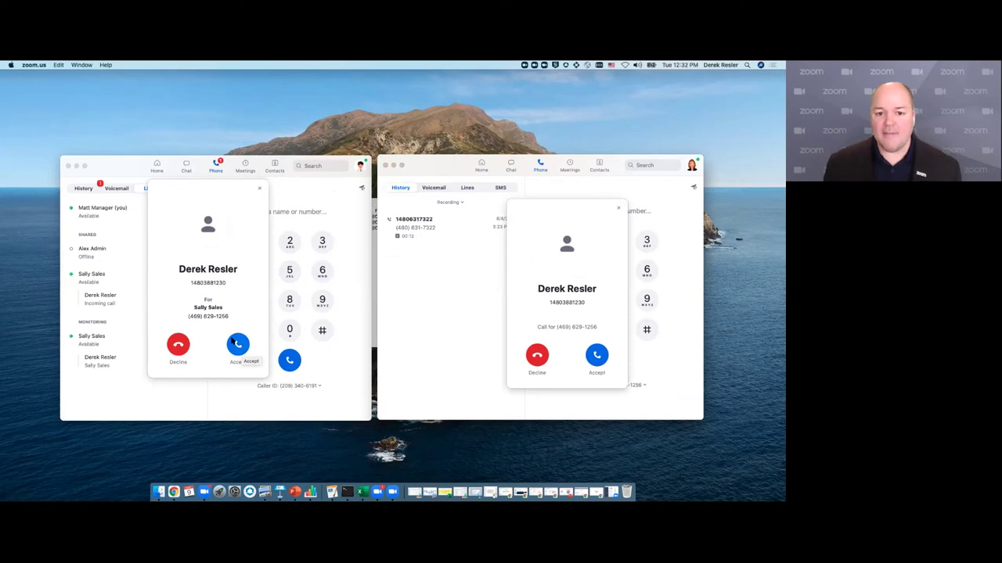
Accept the incoming call on the sales account and check the additional in-call options, then dismiss them.
{"action": "left_click", "coordinate": [600, 355]}
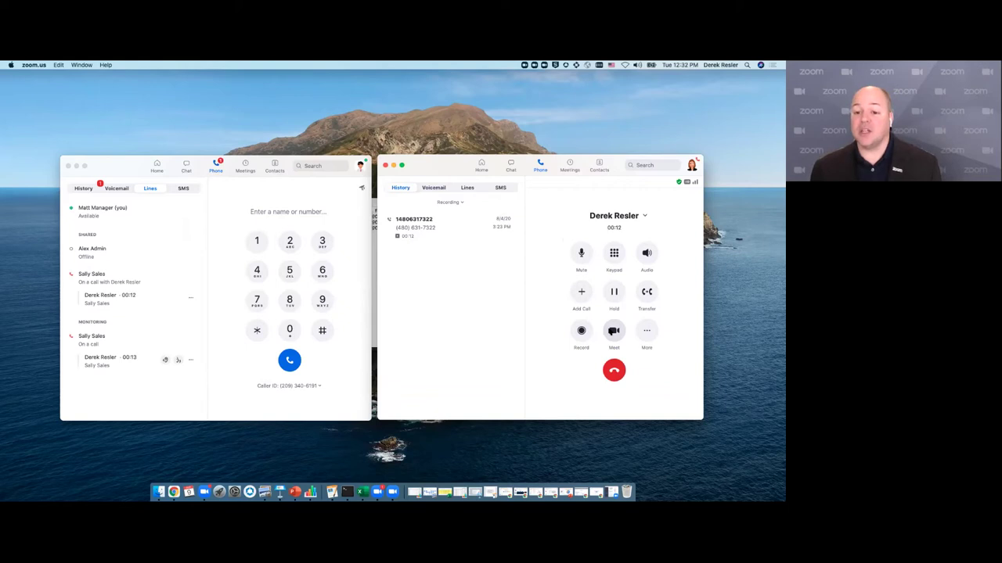
{"action": "left_click", "coordinate": [646, 332]}
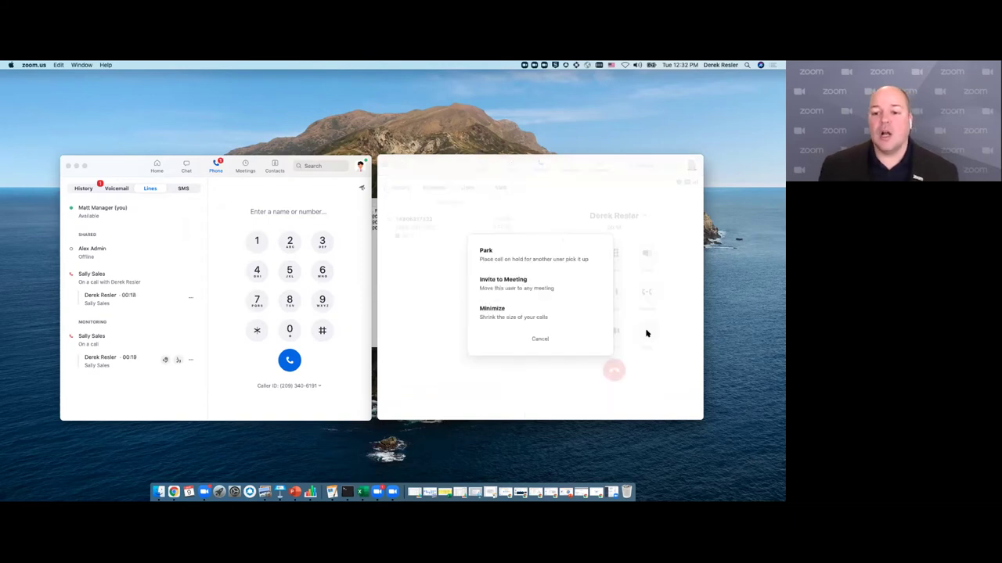
{"action": "left_click", "coordinate": [540, 341]}
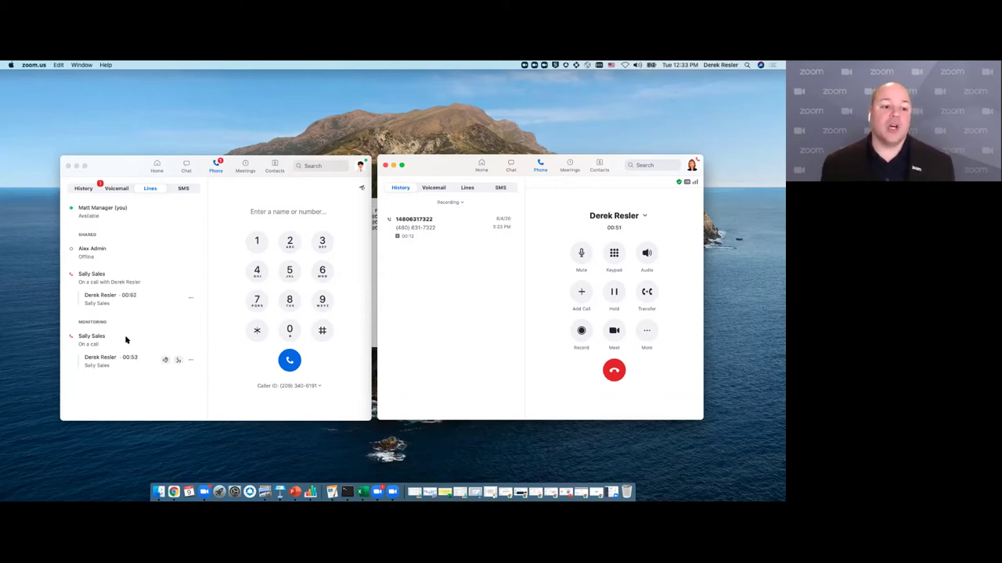
From the manager account's monitoring line, listen in on the sales account's active call and switch to Whisper.
{"action": "left_click", "coordinate": [165, 361]}
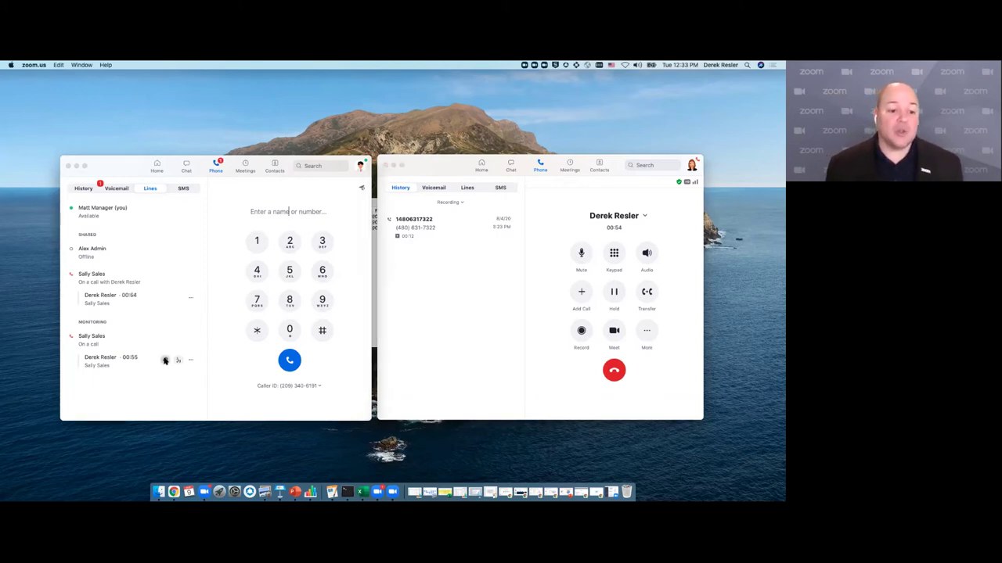
{"action": "left_click", "coordinate": [165, 361]}
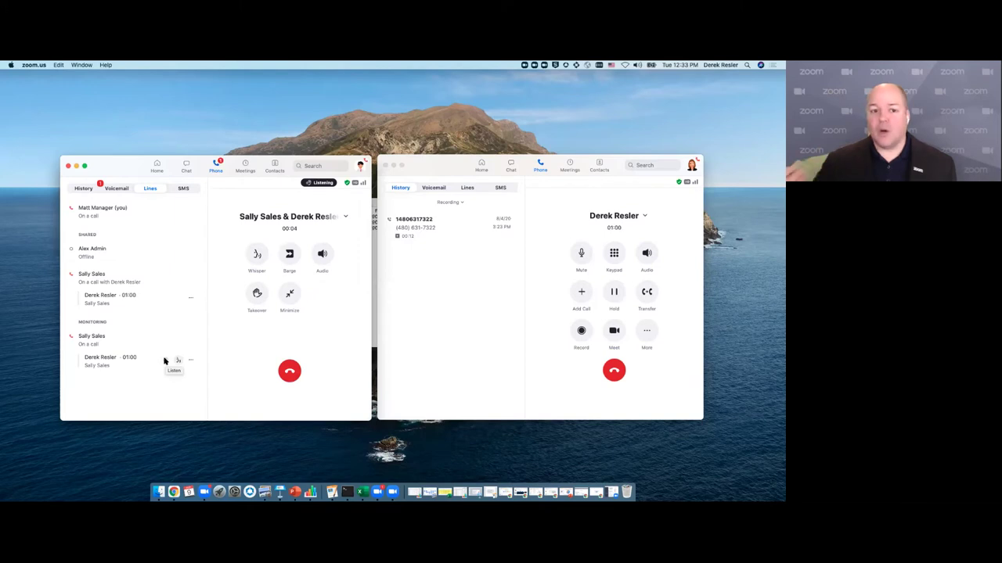
{"action": "left_click", "coordinate": [178, 360]}
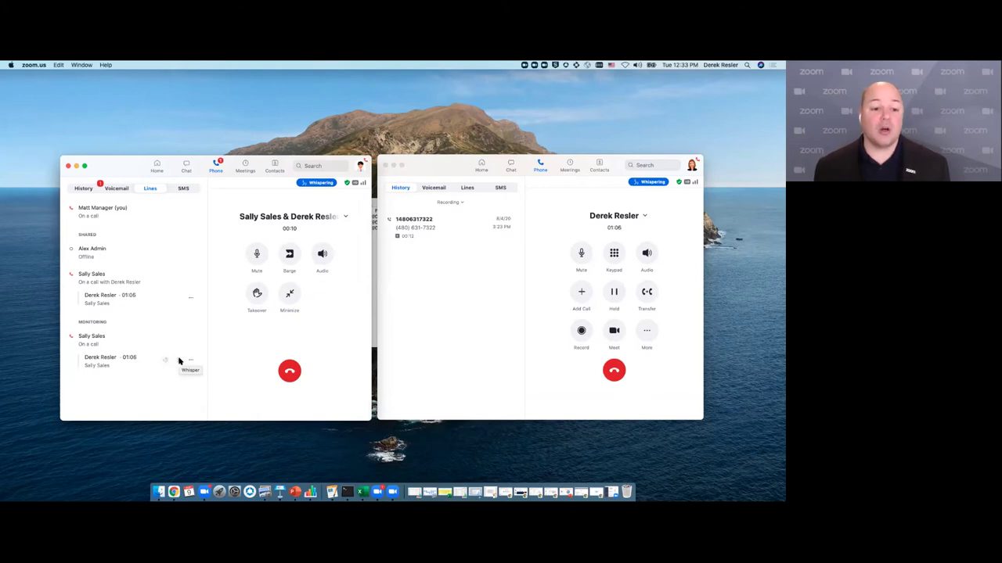
Barge into the monitored call and take it over from the sales account, ending it when done.
{"action": "left_click", "coordinate": [288, 259]}
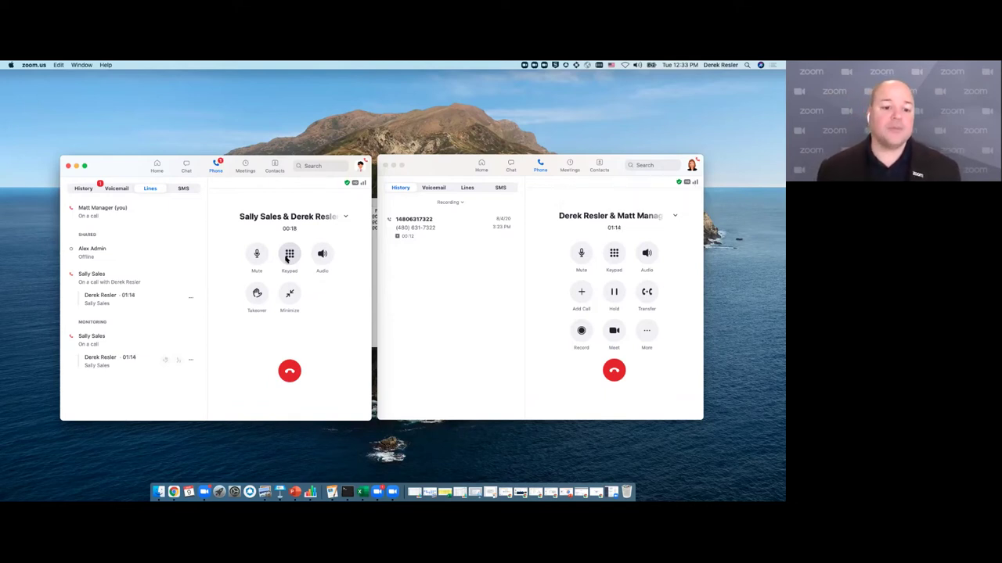
{"action": "left_click", "coordinate": [255, 293]}
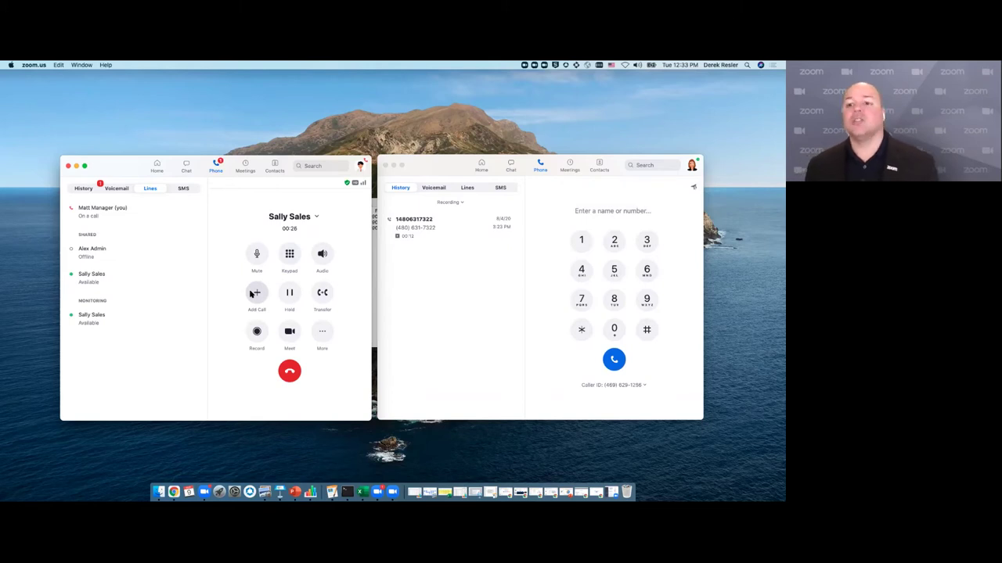
{"action": "left_click", "coordinate": [283, 376]}
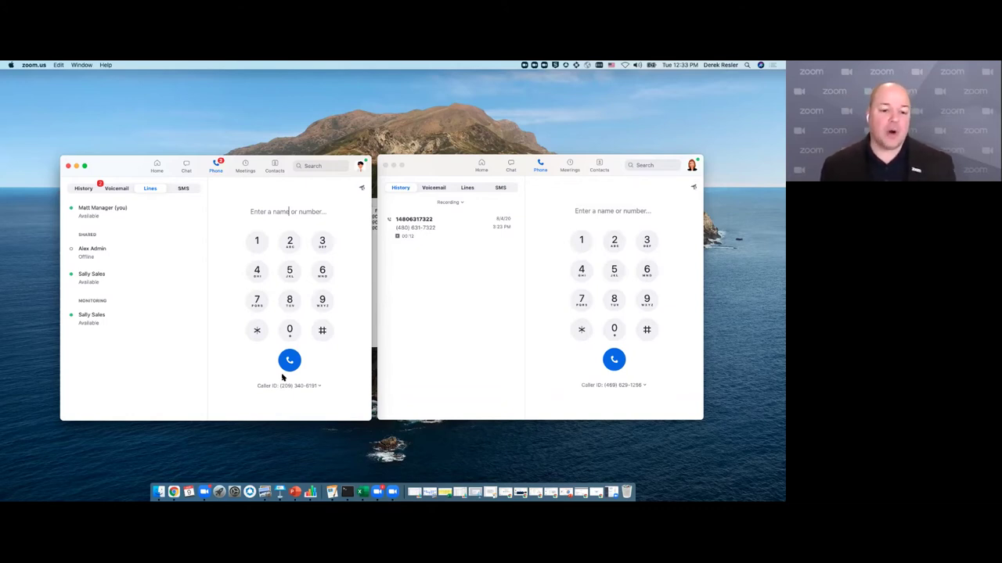
Show the caller ID options for the sales account's outgoing calls.
{"action": "left_click", "coordinate": [609, 385]}
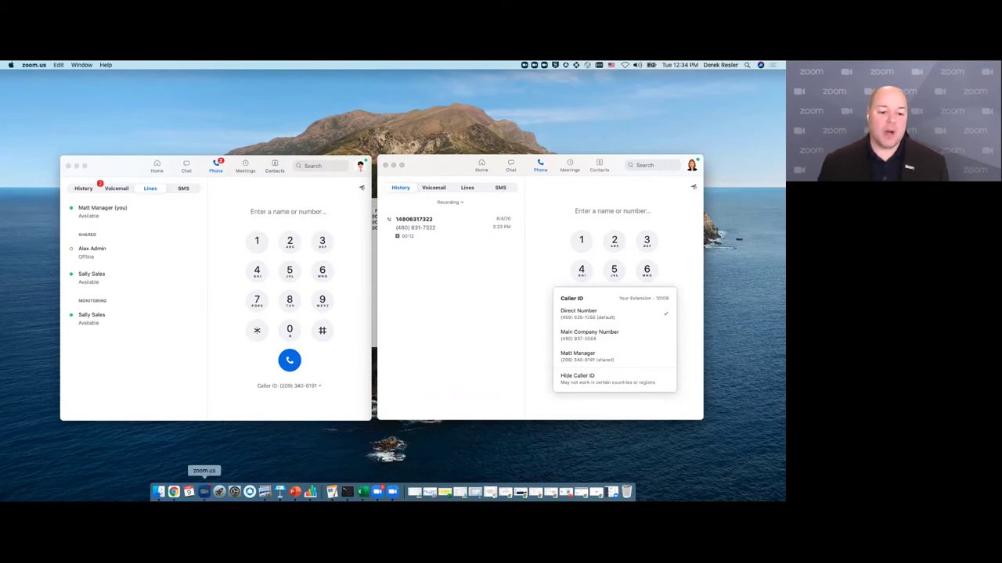
Bring up the main Zoom client window and look through its recorded and upcoming meetings.
{"action": "left_click", "coordinate": [205, 491]}
{"action": "left_click", "coordinate": [205, 491]}
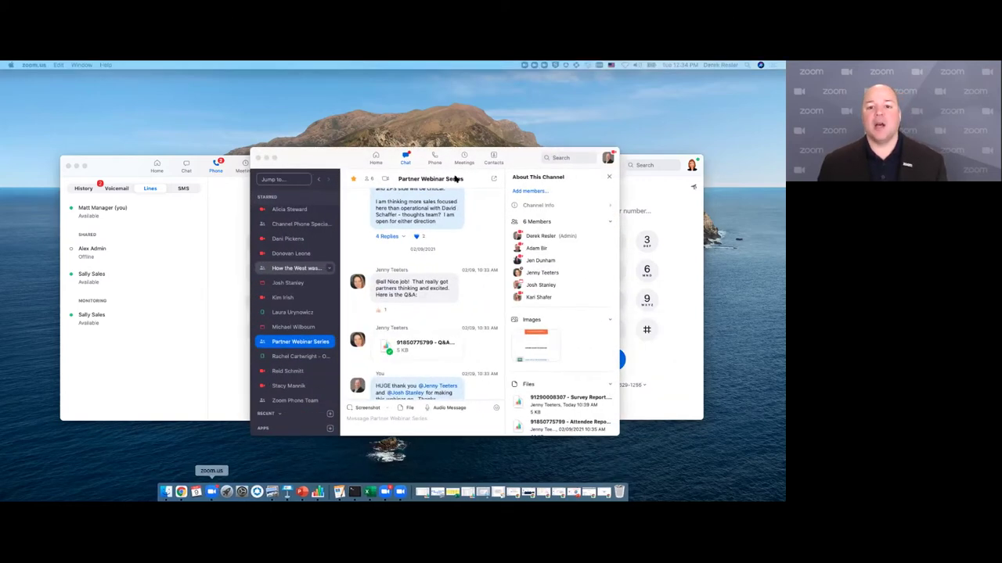
{"action": "left_click", "coordinate": [464, 159]}
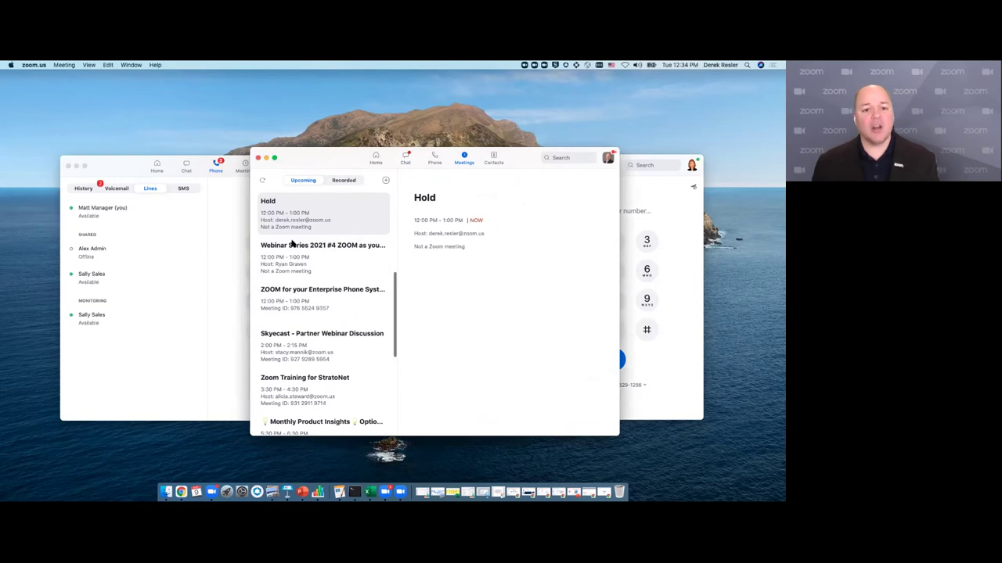
{"action": "scroll", "coordinate": [323, 278], "scroll_direction": "up", "scroll_amount": 5}
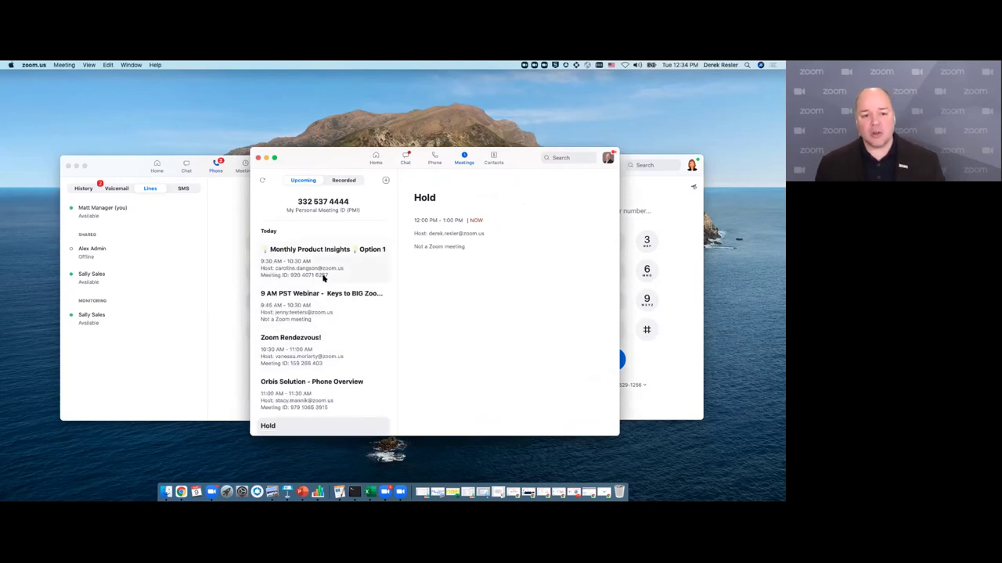
{"action": "left_click", "coordinate": [342, 181]}
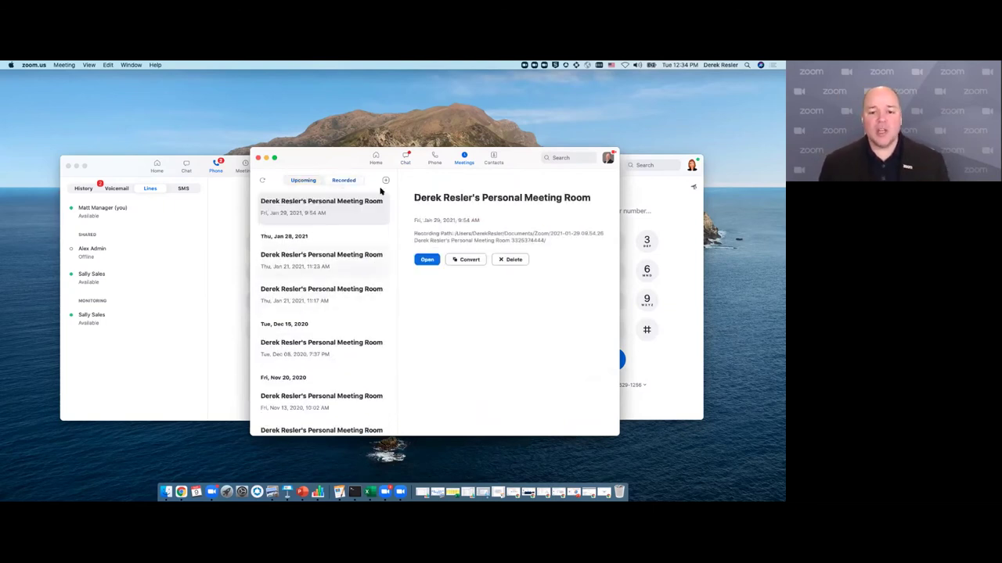
{"action": "left_click", "coordinate": [304, 181]}
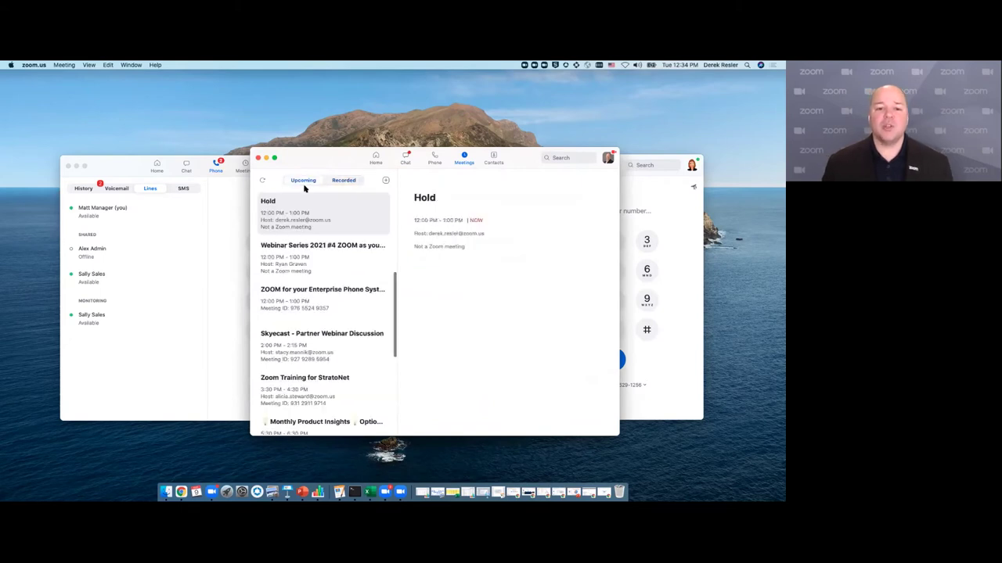
Open the contacts directory and browse the people in the Channel group.
{"action": "left_click", "coordinate": [495, 163]}
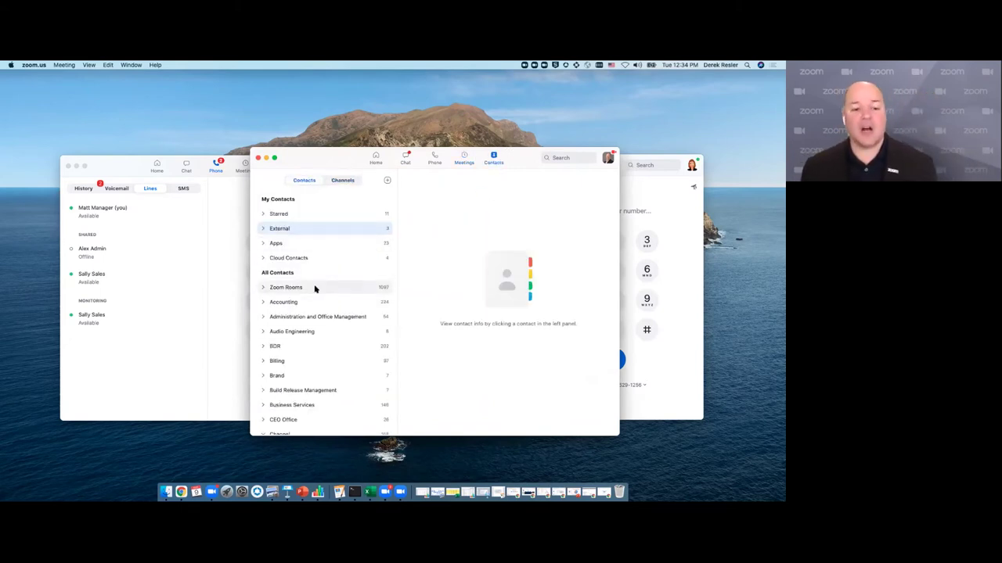
{"action": "scroll", "coordinate": [289, 403], "scroll_direction": "down", "scroll_amount": 3}
{"action": "left_click", "coordinate": [269, 385]}
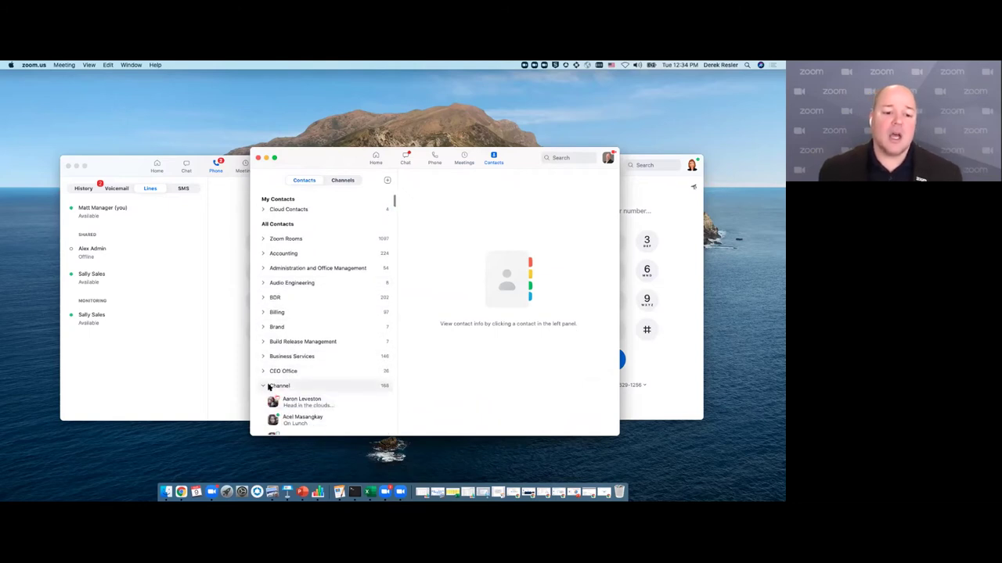
{"action": "scroll", "coordinate": [270, 368], "scroll_direction": "down", "scroll_amount": 6}
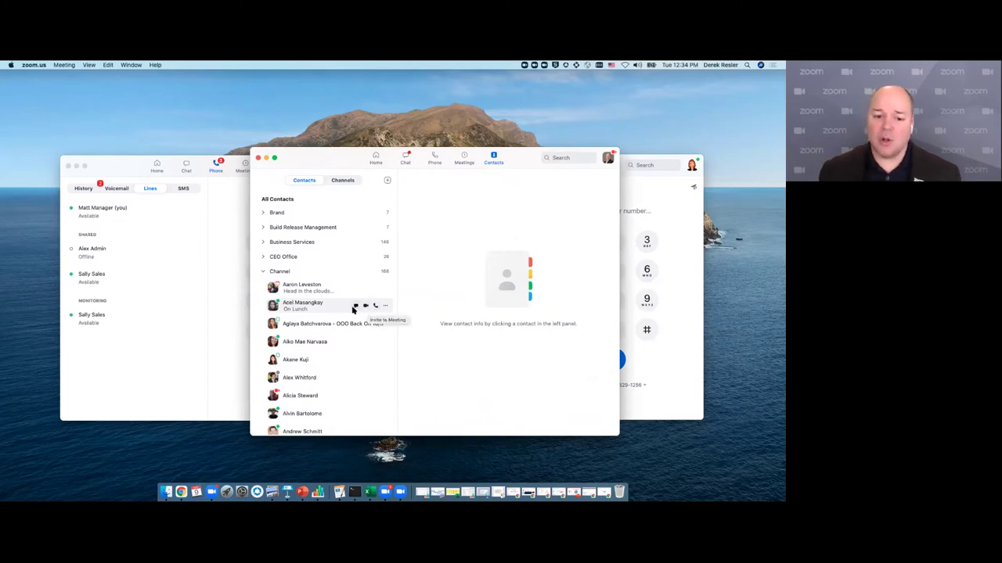
{"action": "scroll", "coordinate": [326, 226], "scroll_direction": "up", "scroll_amount": 5}
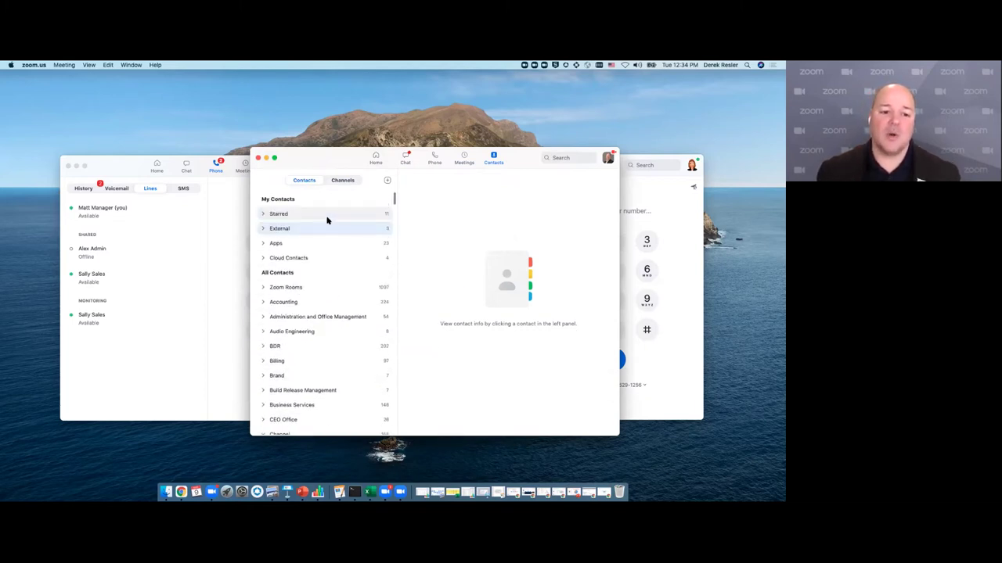
Expand Cloud Contacts and its Contacts list to view the entries, then collapse the group.
{"action": "left_click", "coordinate": [305, 258]}
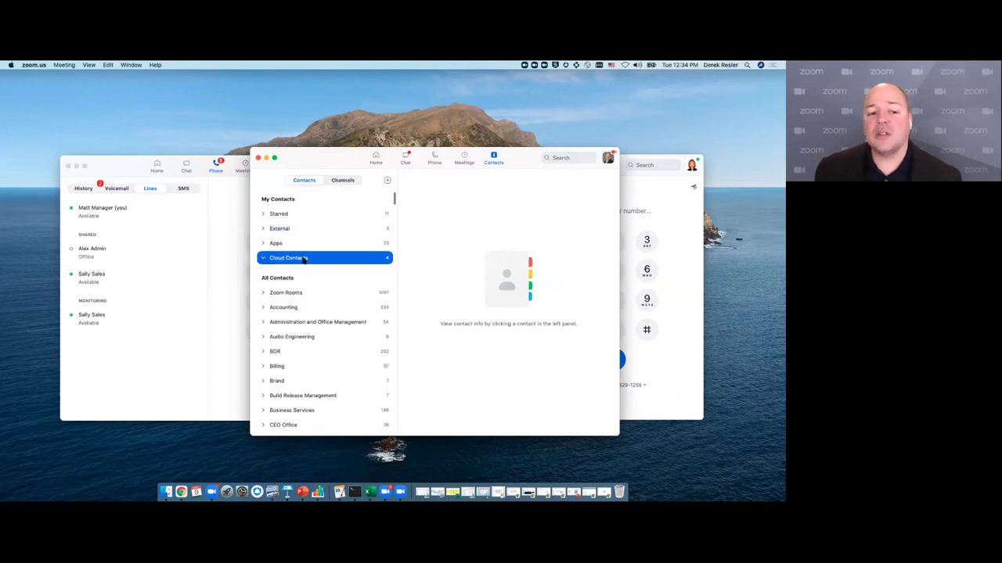
{"action": "left_click", "coordinate": [293, 275]}
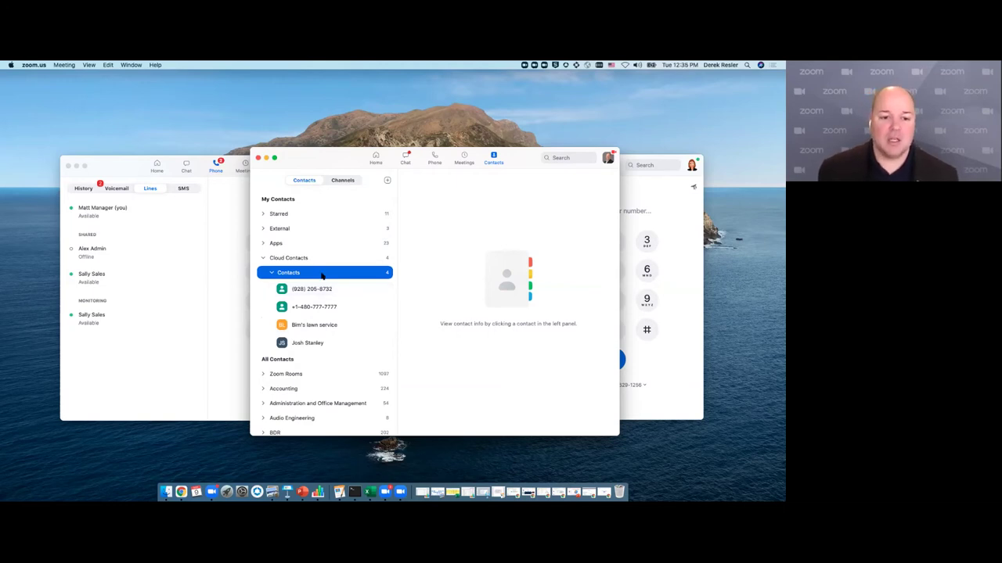
{"action": "left_click", "coordinate": [266, 259]}
Expand the External contacts group to check the quick actions available for a contact, then collapse it.
{"action": "left_click", "coordinate": [263, 230]}
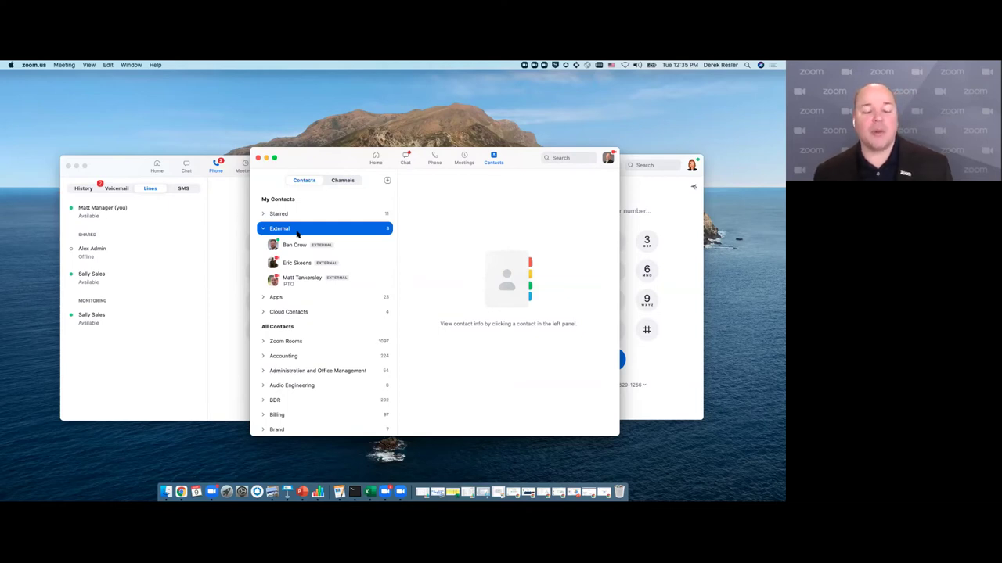
{"action": "mouse_move", "coordinate": [281, 244]}
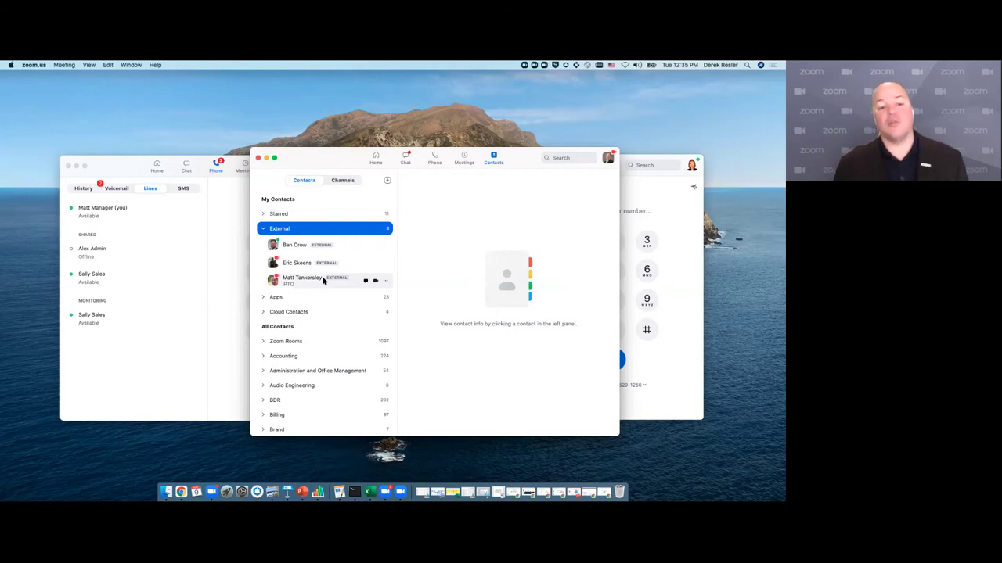
{"action": "scroll", "coordinate": [358, 282], "scroll_direction": "down", "scroll_amount": 1}
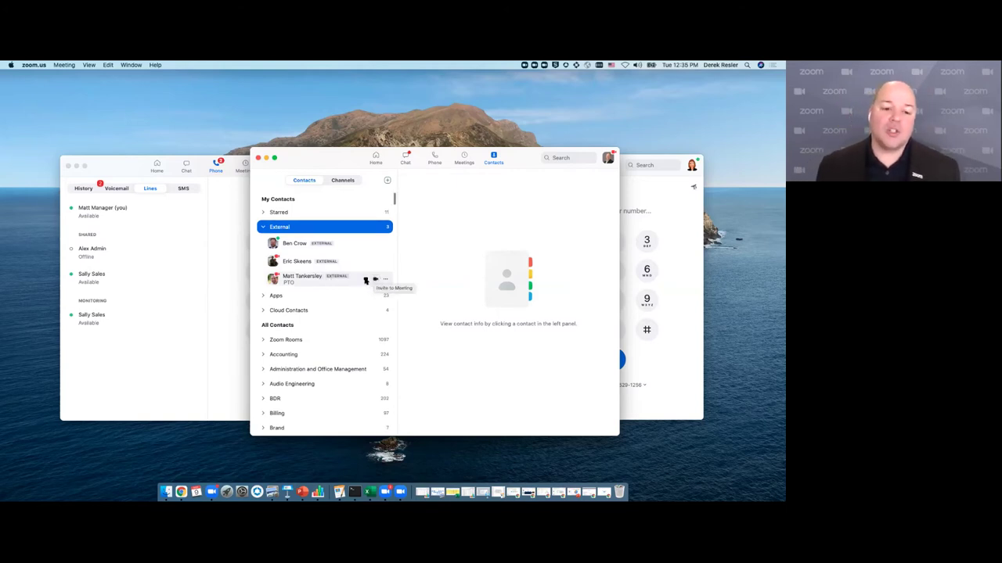
{"action": "left_click", "coordinate": [263, 227]}
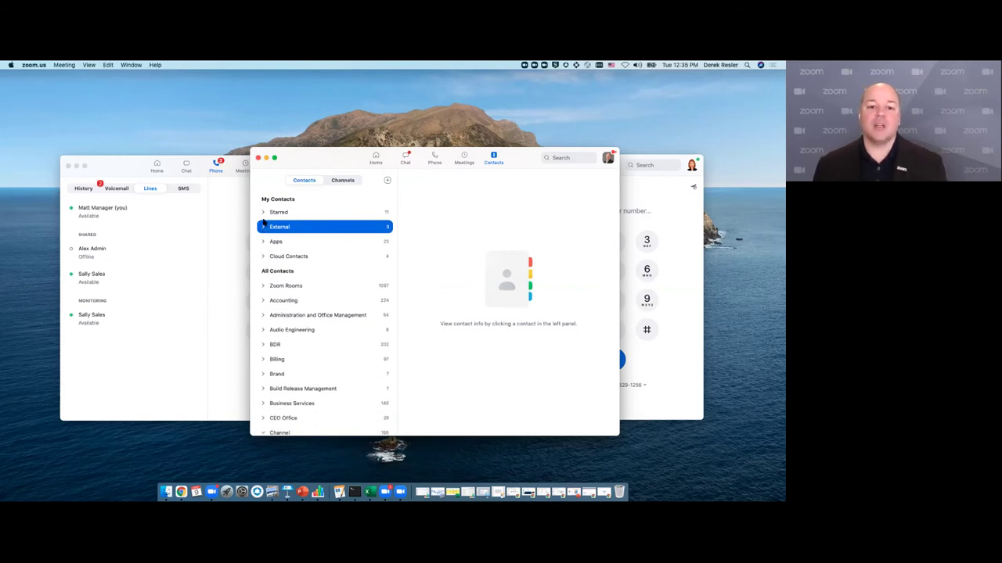
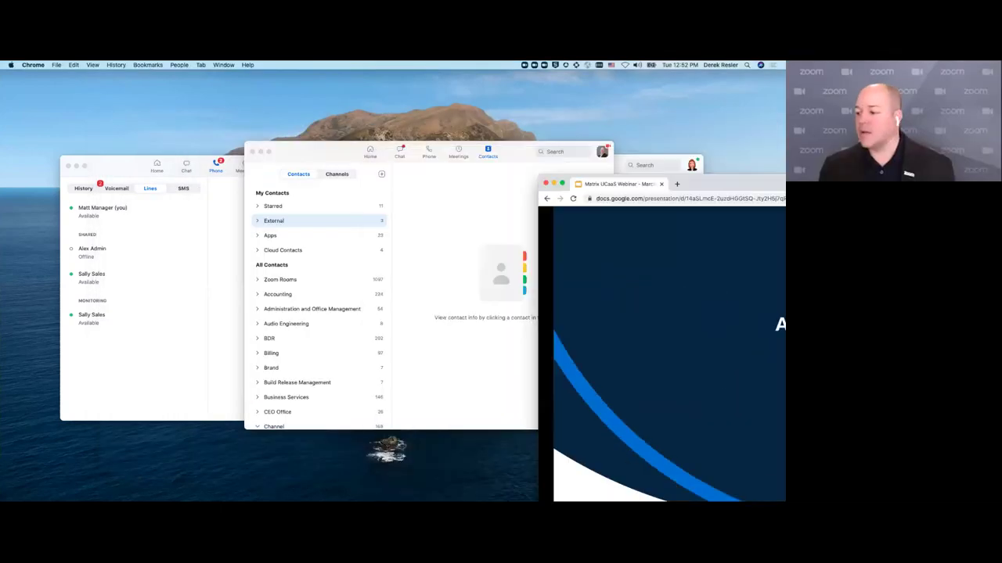
Switch to the Zoom web portal in Chrome, open the Monitoring page and expand Phone System Management.
{"action": "key", "text": "super+h"}
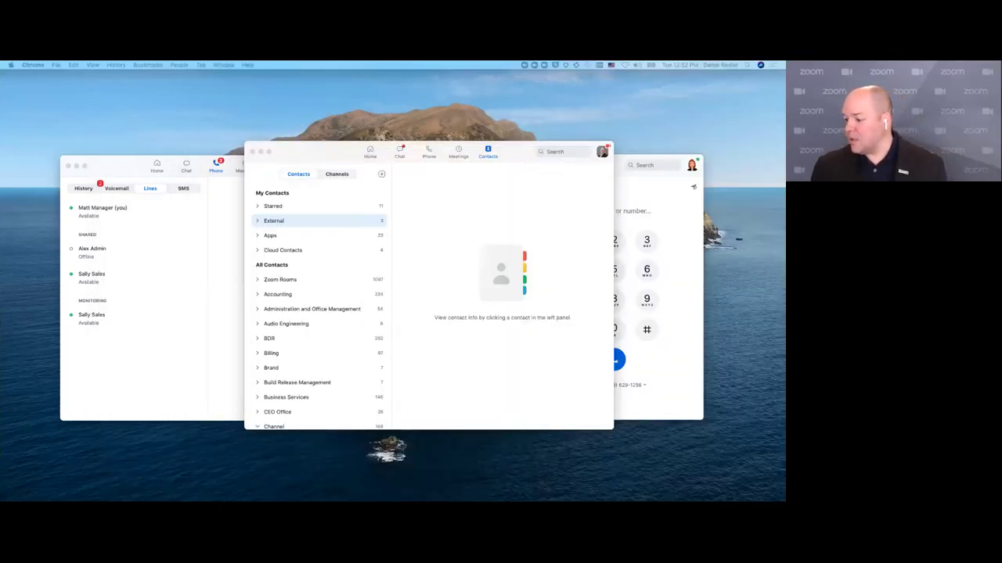
{"action": "key", "text": "super+Tab"}
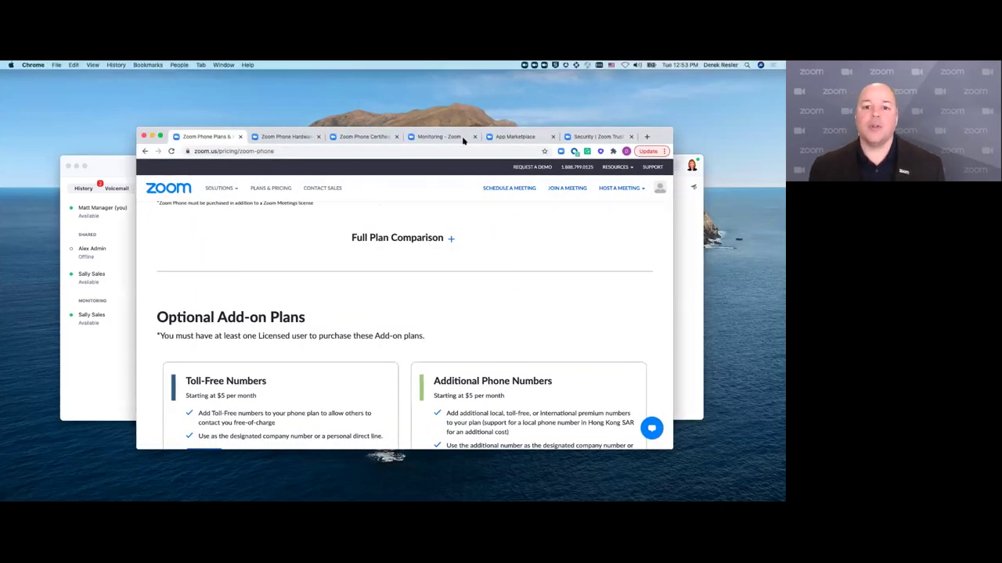
{"action": "left_click", "coordinate": [458, 137]}
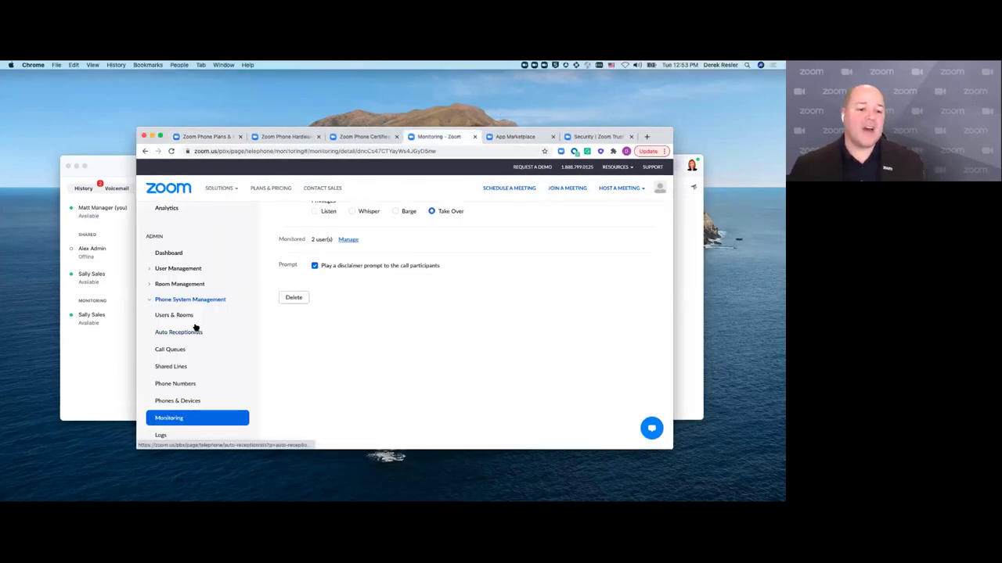
{"action": "scroll", "coordinate": [174, 315], "scroll_direction": "up", "scroll_amount": 5}
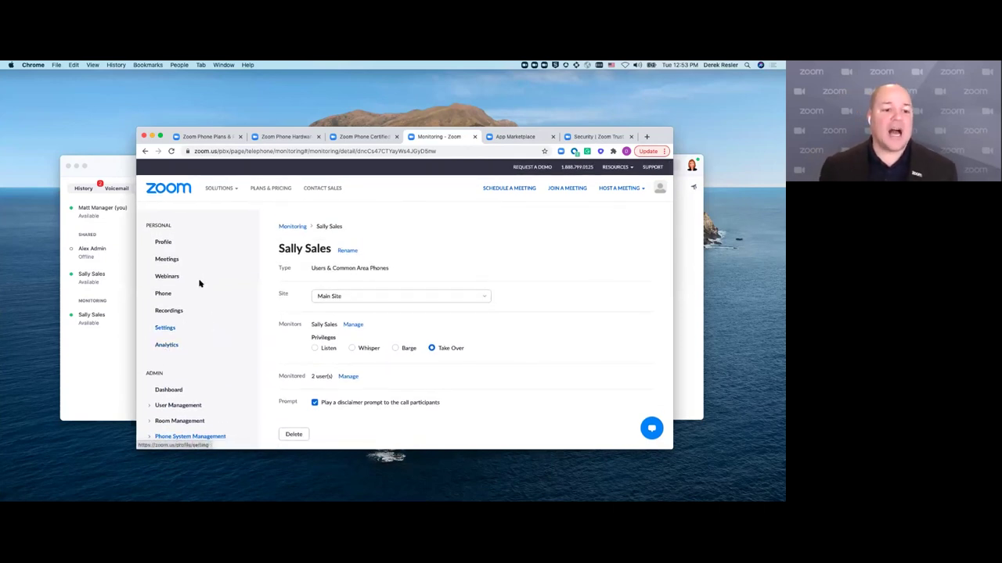
{"action": "scroll", "coordinate": [164, 295], "scroll_direction": "down", "scroll_amount": 3}
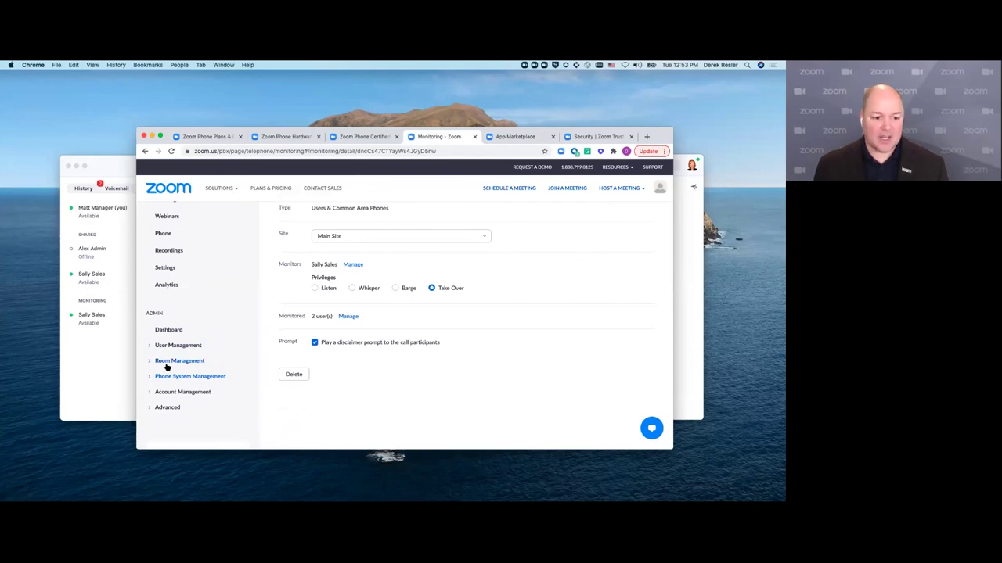
{"action": "left_click", "coordinate": [174, 378]}
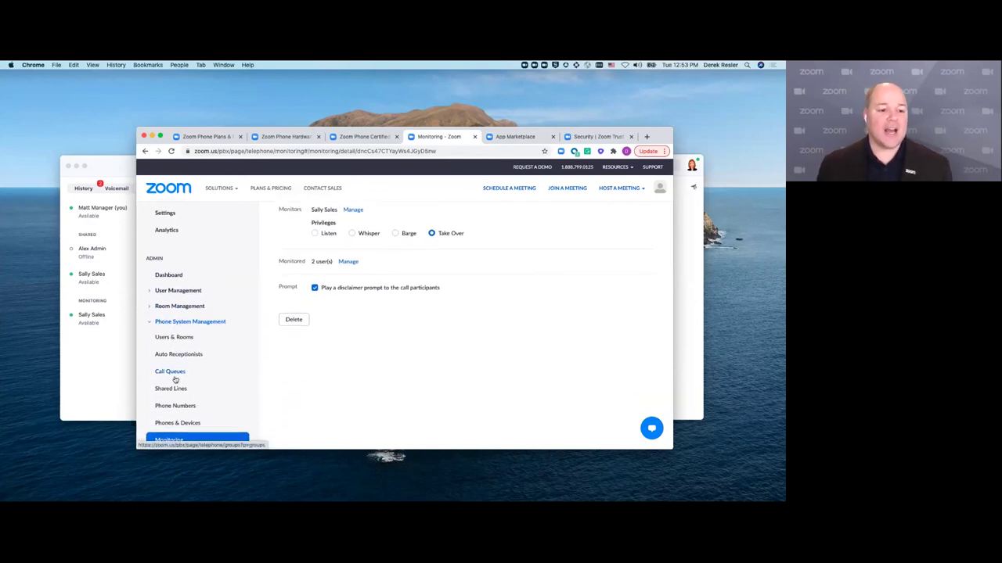
Look through the User Management and Room Management sections of the portal's admin navigation.
{"action": "left_click", "coordinate": [167, 296]}
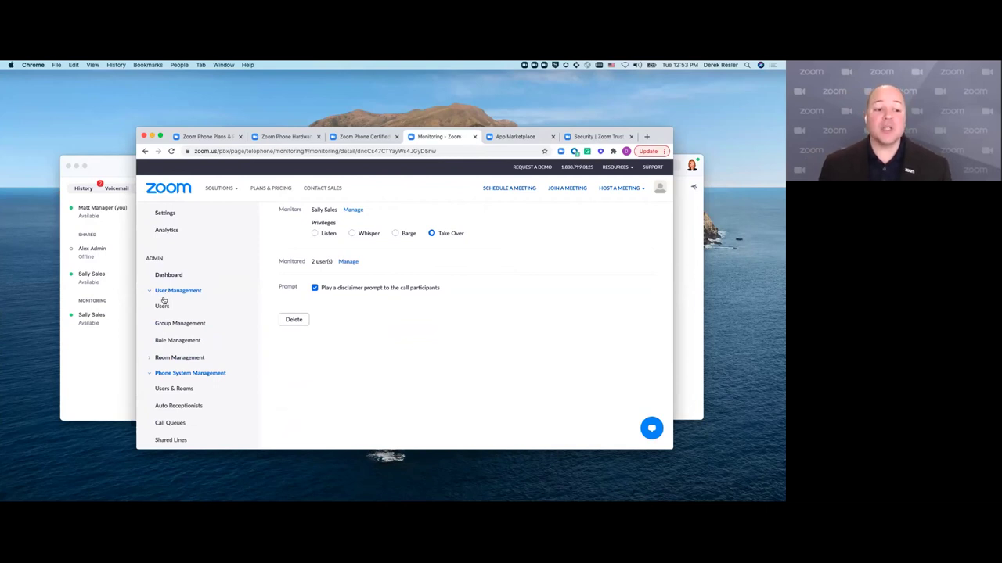
{"action": "left_click", "coordinate": [179, 358]}
{"action": "scroll", "coordinate": [181, 360], "scroll_direction": "down", "scroll_amount": 3}
{"action": "scroll", "coordinate": [199, 311], "scroll_direction": "up", "scroll_amount": 2}
{"action": "scroll", "coordinate": [153, 256], "scroll_direction": "down", "scroll_amount": 3}
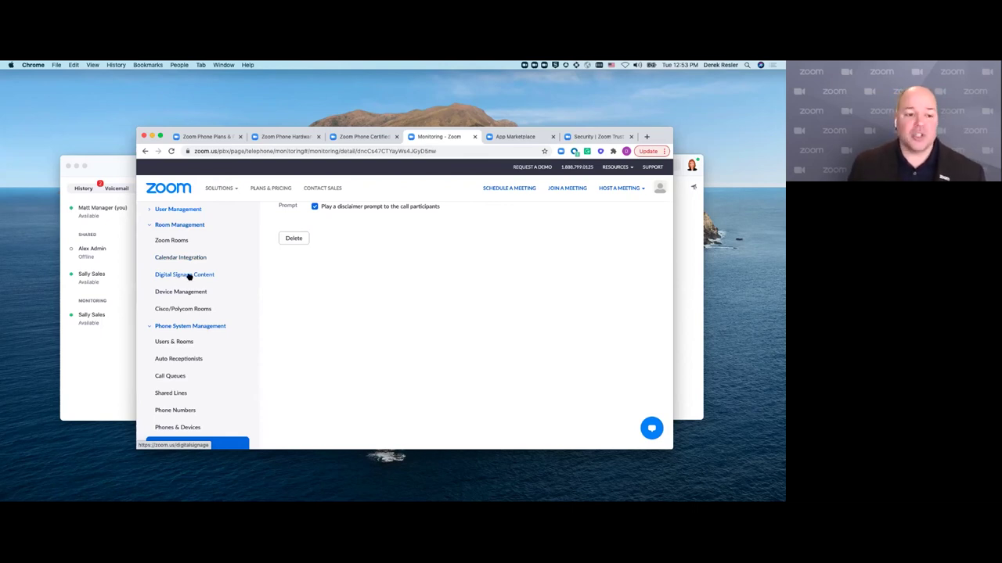
Toggle the Phone System Management section and leave its admin entries expanded.
{"action": "left_click", "coordinate": [162, 328]}
{"action": "left_click", "coordinate": [161, 330]}
{"action": "left_click", "coordinate": [162, 317]}
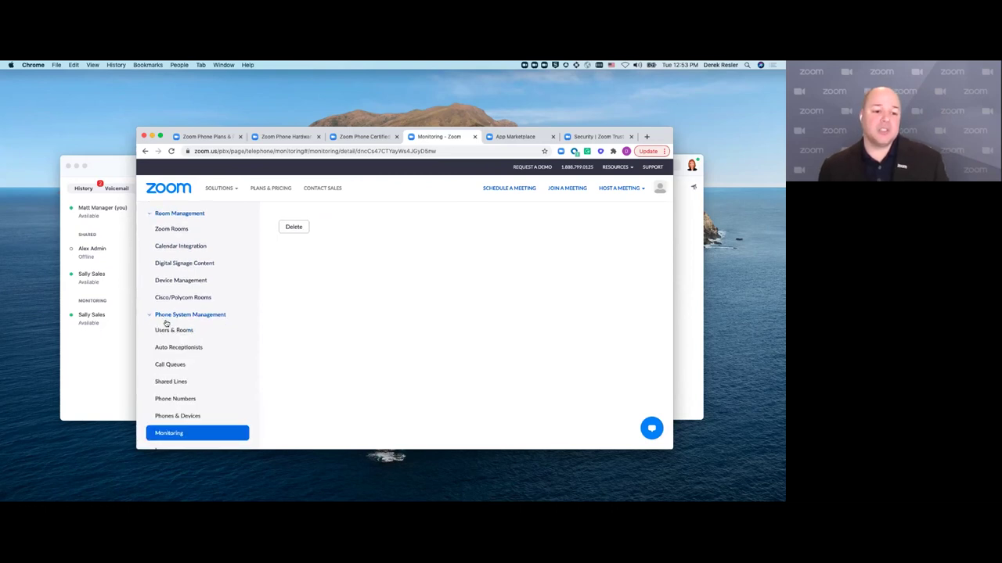
Open the Auto Receptionists page of Phone System Management and bring its receptionist list into view.
{"action": "scroll", "coordinate": [165, 331], "scroll_direction": "down", "scroll_amount": 1}
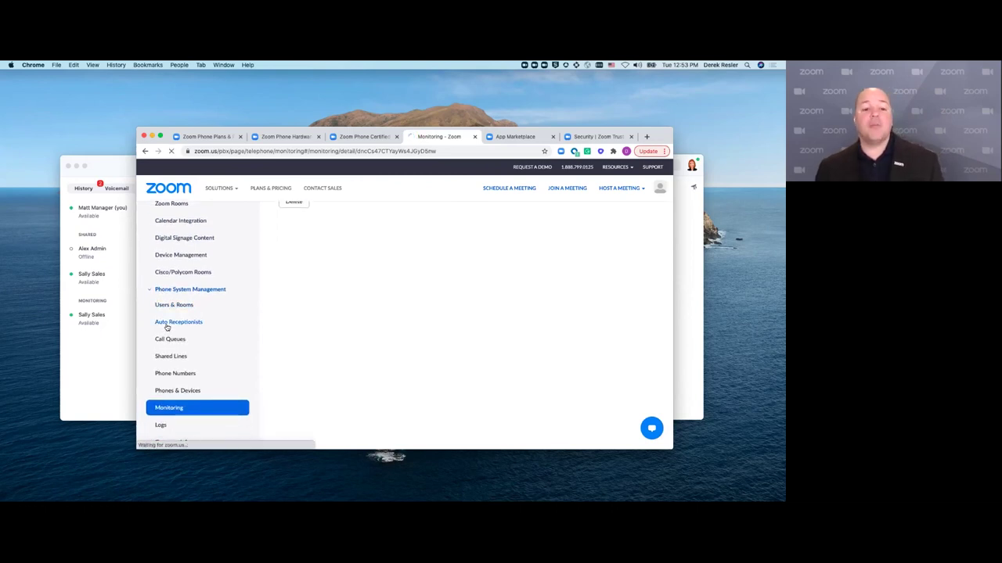
{"action": "left_click", "coordinate": [166, 330]}
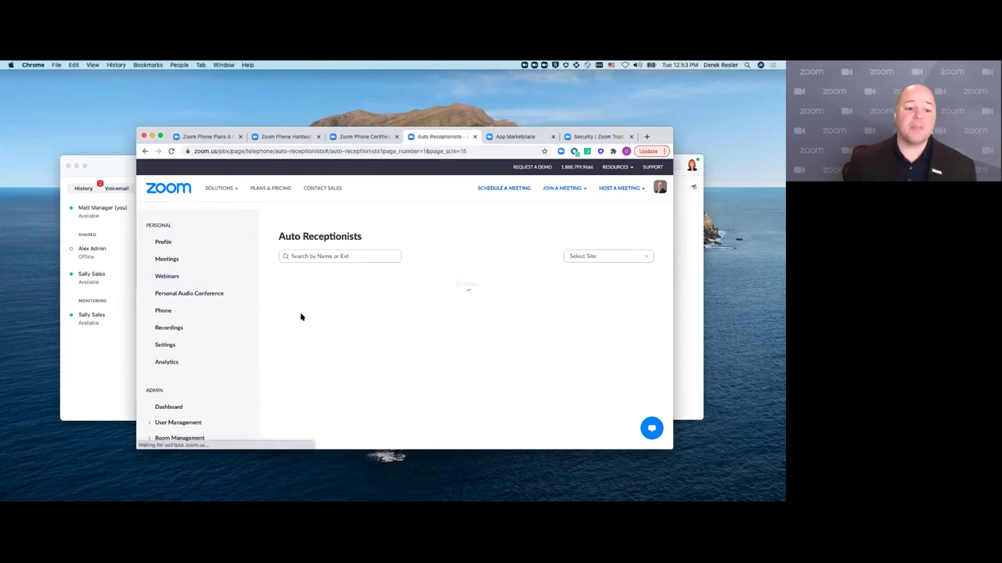
{"action": "scroll", "coordinate": [311, 332], "scroll_direction": "down", "scroll_amount": 2}
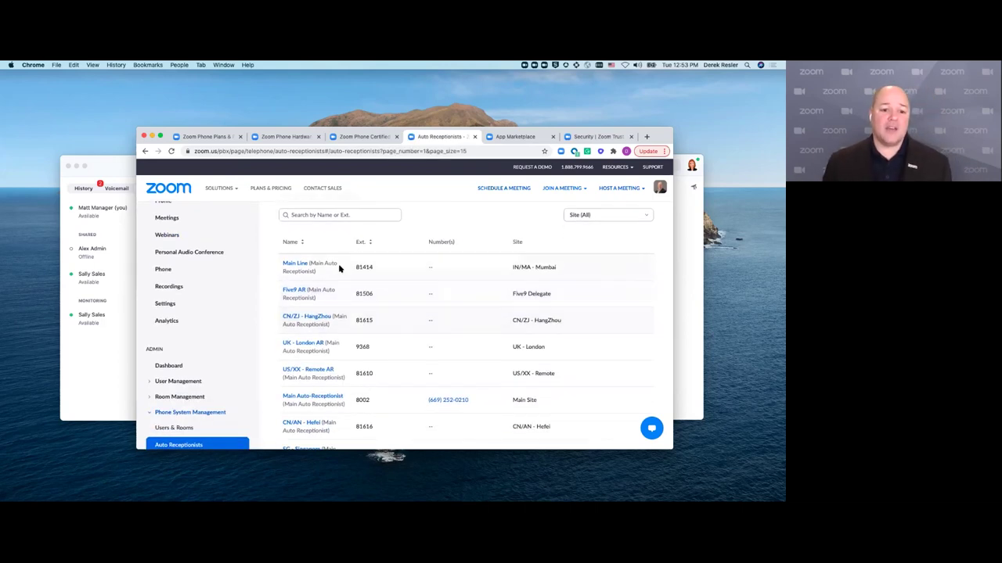
Open the Main Line auto receptionist and review its business hours, IVR routing, holiday hours, voicemail and recording storage settings.
{"action": "left_click", "coordinate": [294, 264]}
{"action": "scroll", "coordinate": [328, 338], "scroll_direction": "down", "scroll_amount": 4}
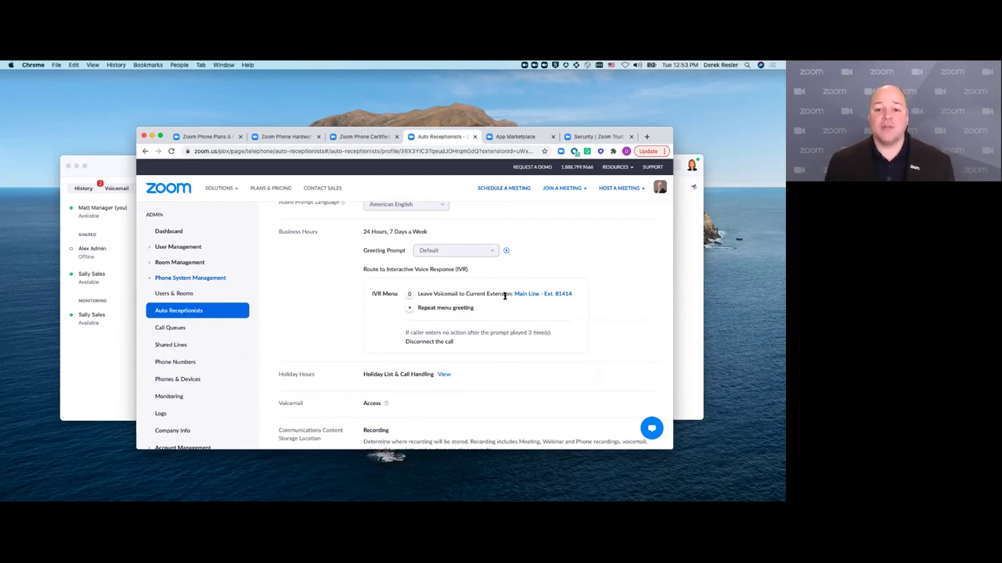
{"action": "scroll", "coordinate": [343, 326], "scroll_direction": "down", "scroll_amount": 4}
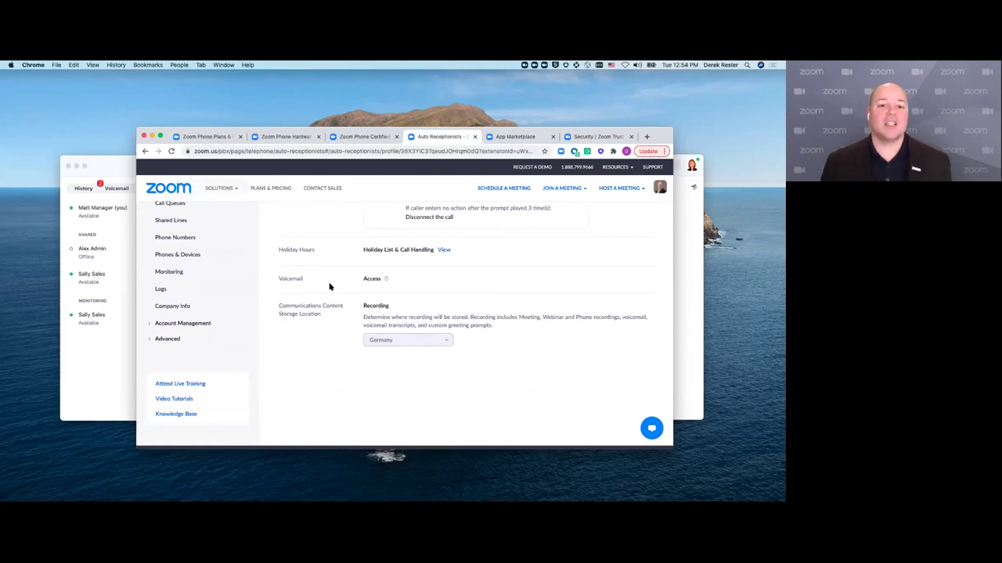
Open the Call Queues page and look through the list of queues for the Sales queue.
{"action": "scroll", "coordinate": [250, 287], "scroll_direction": "up", "scroll_amount": 5}
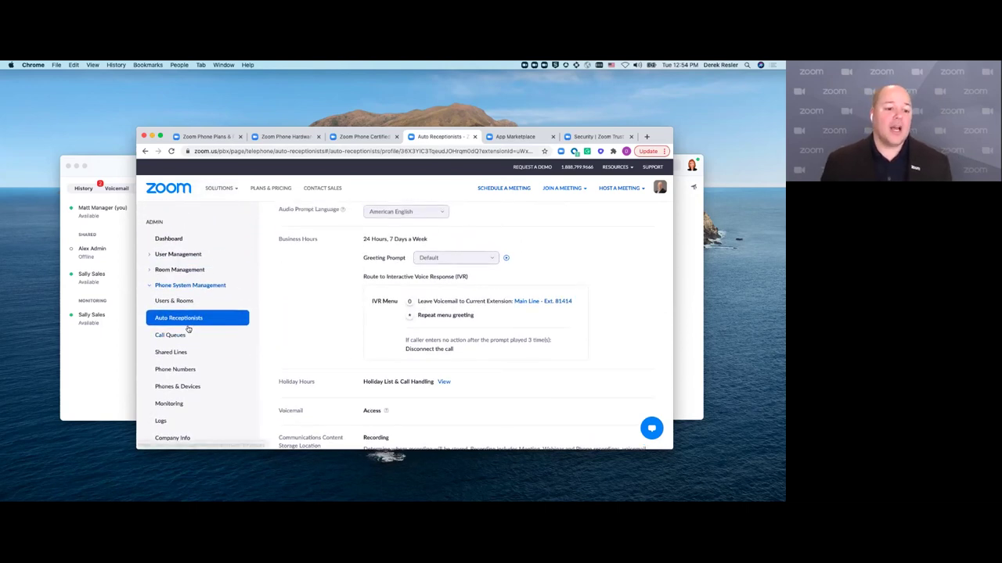
{"action": "left_click", "coordinate": [174, 337]}
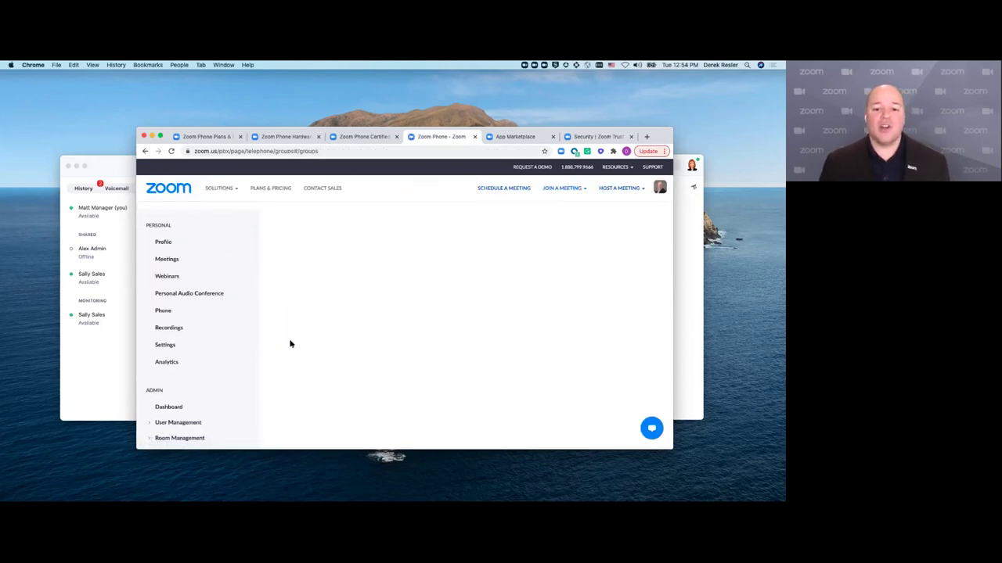
{"action": "scroll", "coordinate": [284, 342], "scroll_direction": "down", "scroll_amount": 2}
{"action": "scroll", "coordinate": [235, 352], "scroll_direction": "down", "scroll_amount": 1}
{"action": "scroll", "coordinate": [203, 367], "scroll_direction": "down", "scroll_amount": 1}
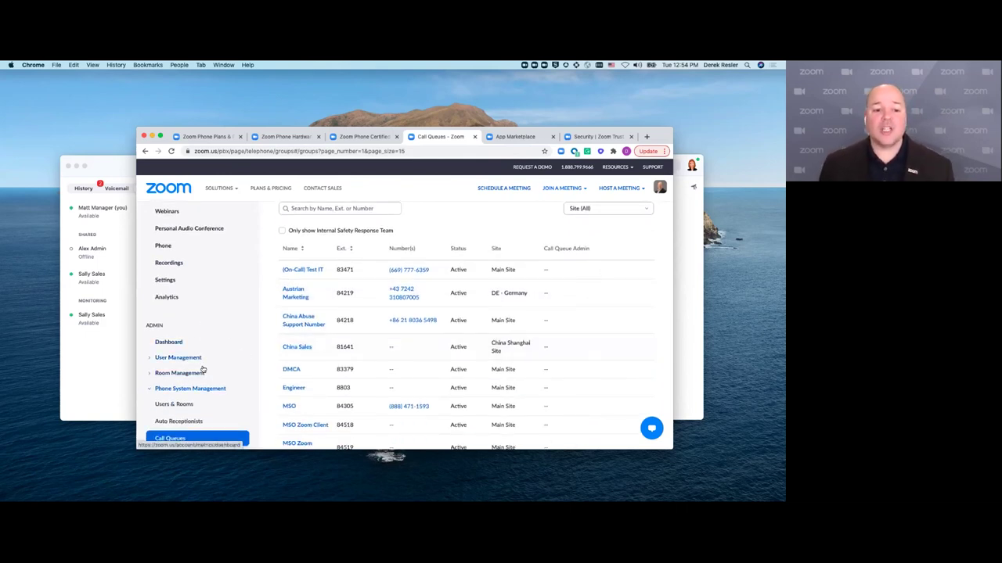
{"action": "scroll", "coordinate": [205, 357], "scroll_direction": "down", "scroll_amount": 5}
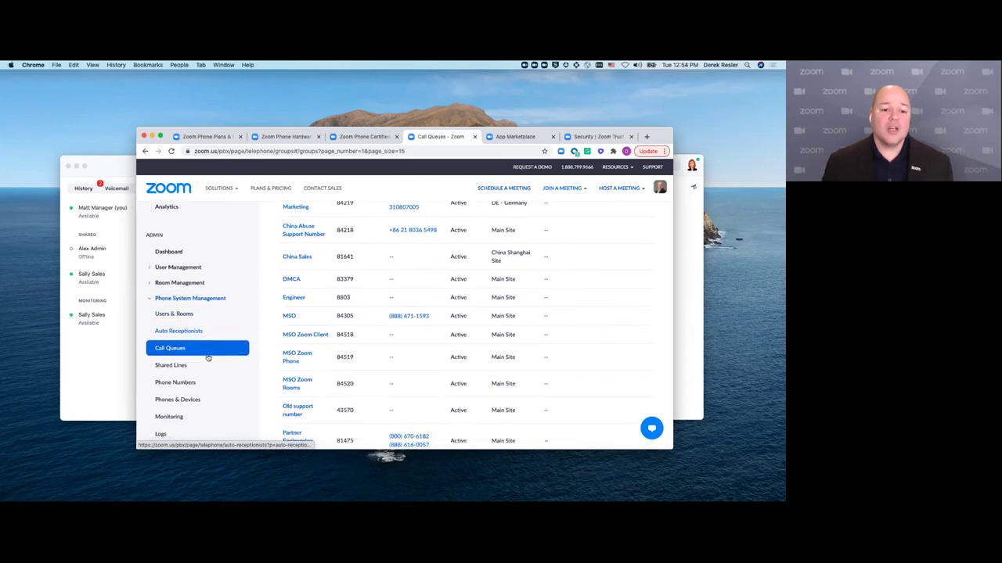
{"action": "scroll", "coordinate": [208, 357], "scroll_direction": "down", "scroll_amount": 2}
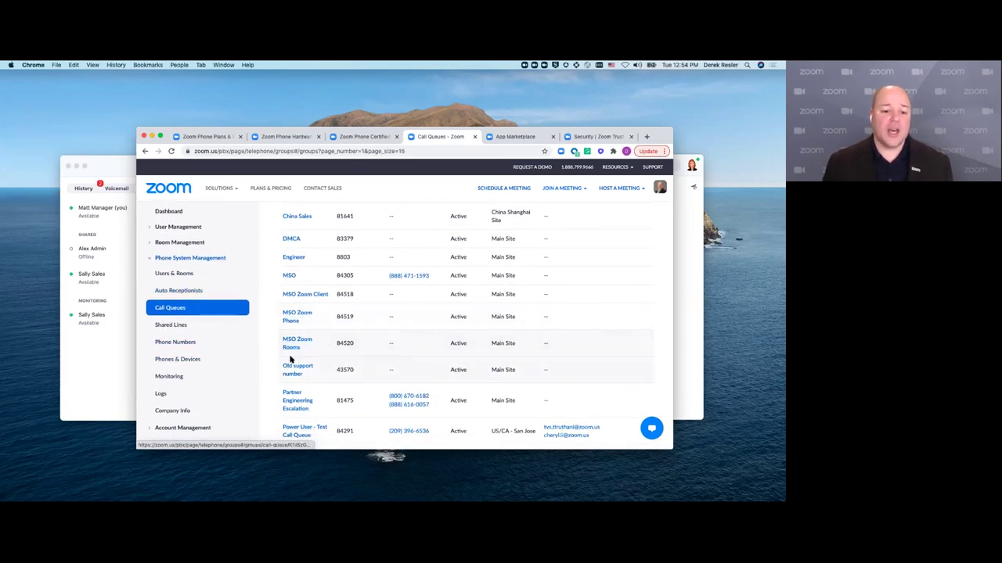
{"action": "scroll", "coordinate": [297, 353], "scroll_direction": "down", "scroll_amount": 2}
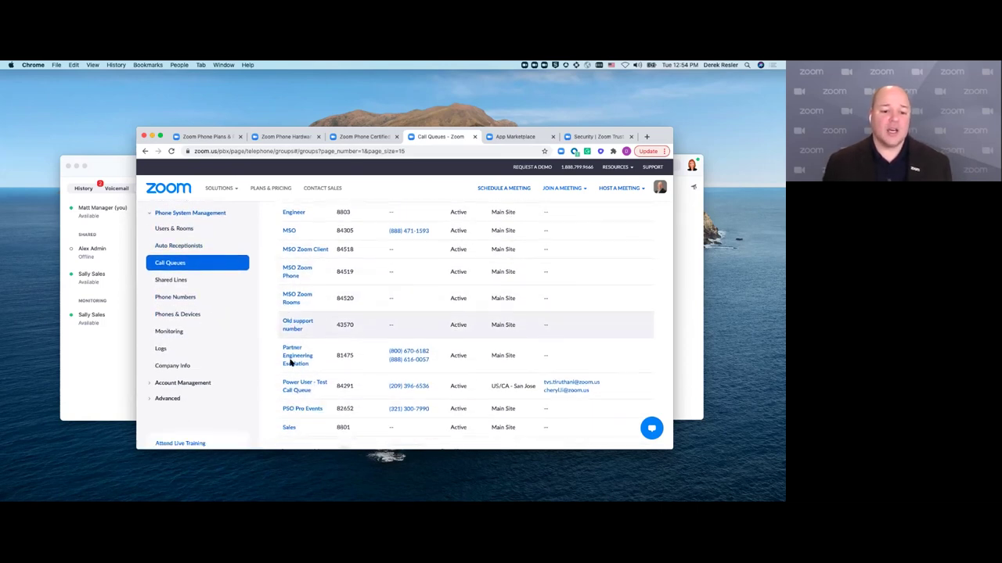
Open the Sales call queue and review its profile, from call distribution, prompts and wait times to overflow, recording and active status.
{"action": "left_click", "coordinate": [292, 426]}
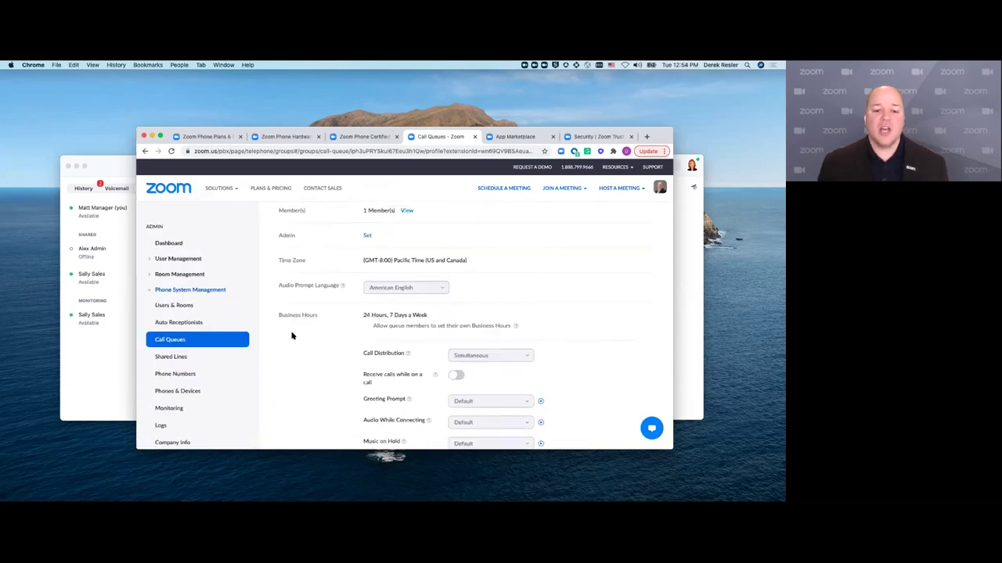
{"action": "scroll", "coordinate": [297, 338], "scroll_direction": "down", "scroll_amount": 3}
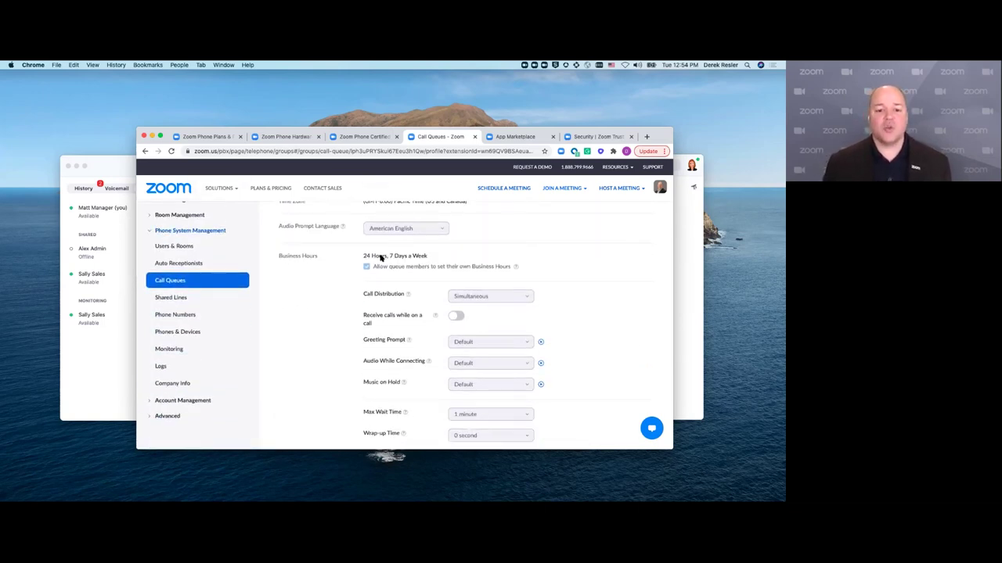
{"action": "scroll", "coordinate": [470, 266], "scroll_direction": "down", "scroll_amount": 2}
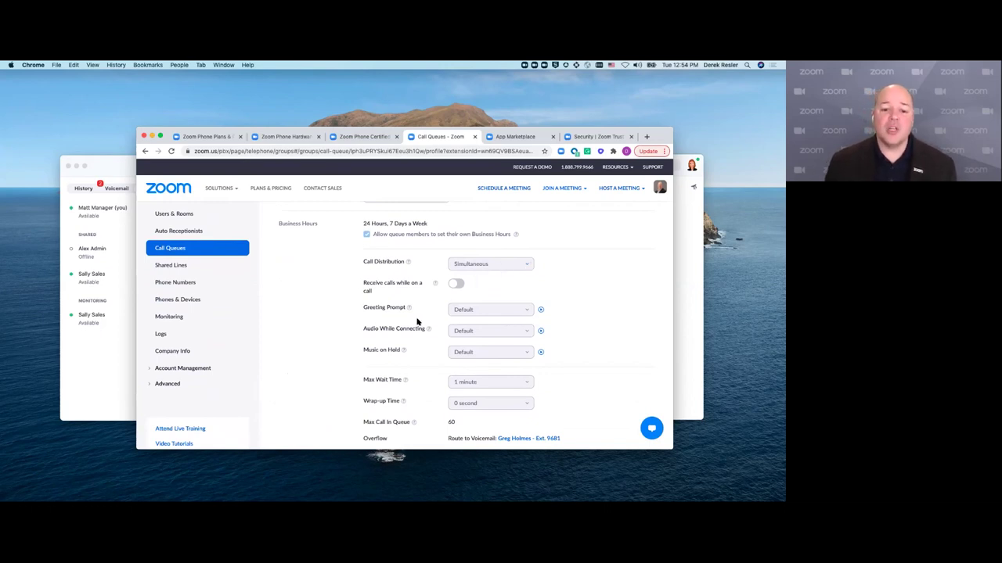
{"action": "scroll", "coordinate": [416, 321], "scroll_direction": "down", "scroll_amount": 2}
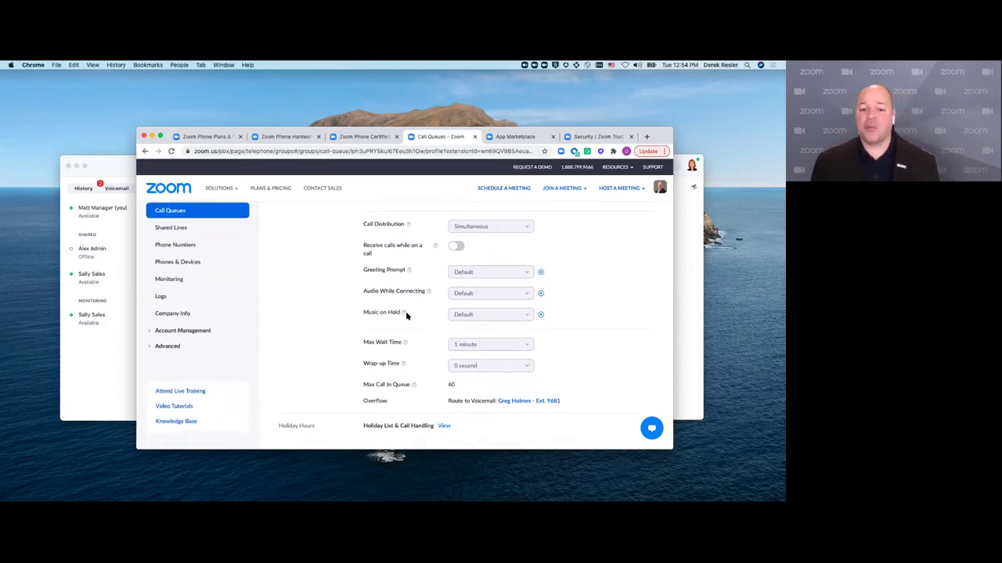
{"action": "scroll", "coordinate": [360, 324], "scroll_direction": "down", "scroll_amount": 3}
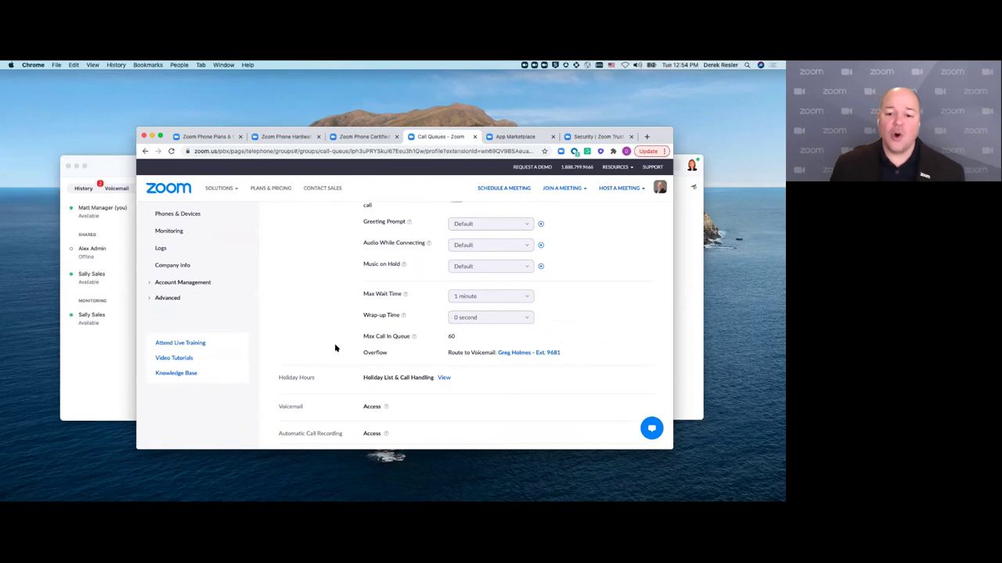
{"action": "scroll", "coordinate": [331, 380], "scroll_direction": "down", "scroll_amount": 1}
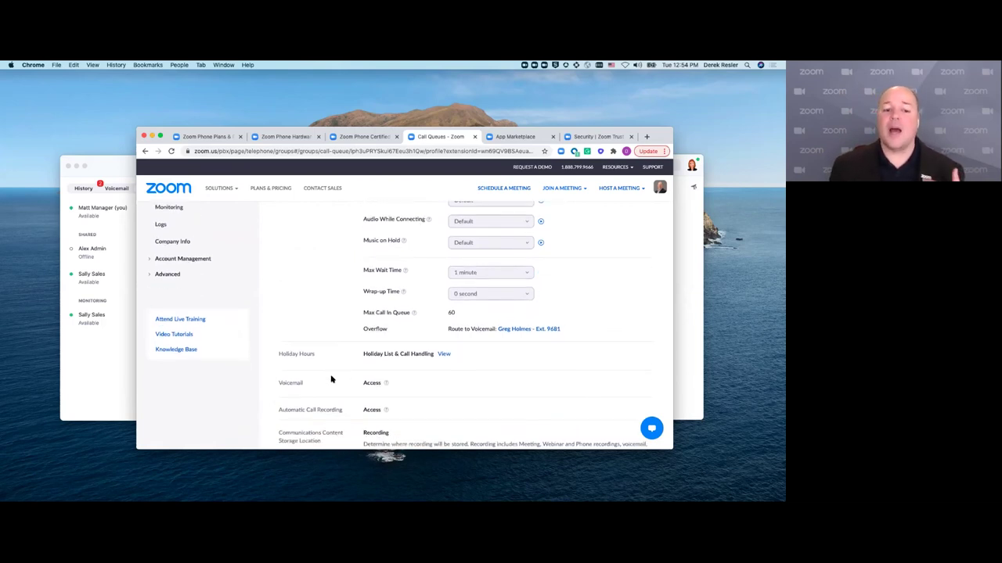
{"action": "scroll", "coordinate": [330, 358], "scroll_direction": "down", "scroll_amount": 2}
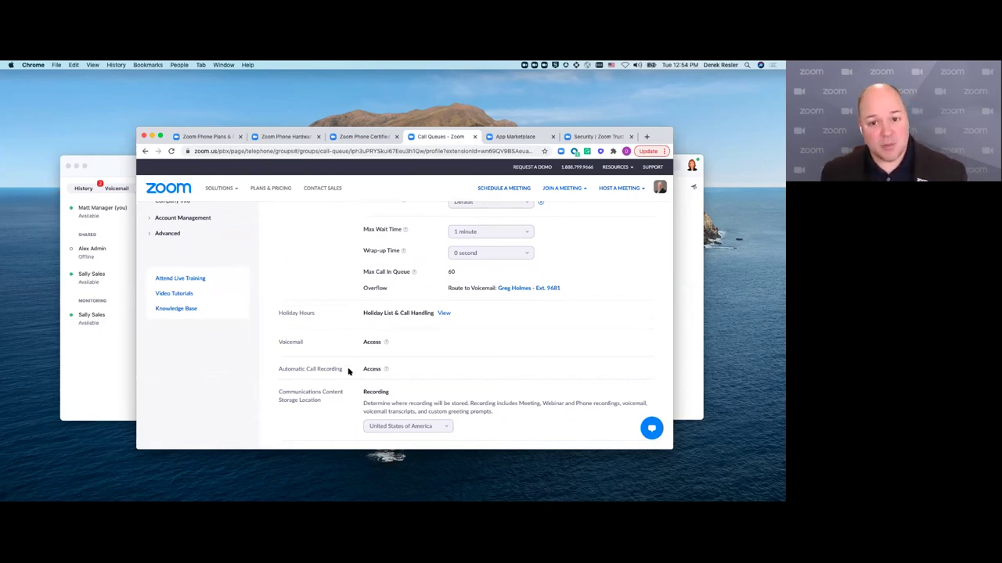
{"action": "scroll", "coordinate": [350, 369], "scroll_direction": "down", "scroll_amount": 3}
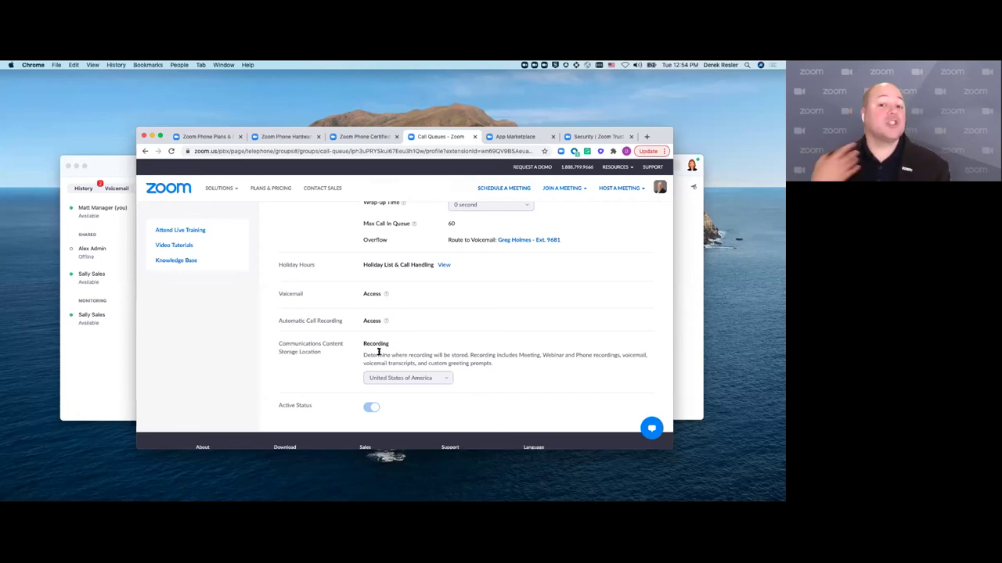
{"action": "scroll", "coordinate": [219, 258], "scroll_direction": "up", "scroll_amount": 5}
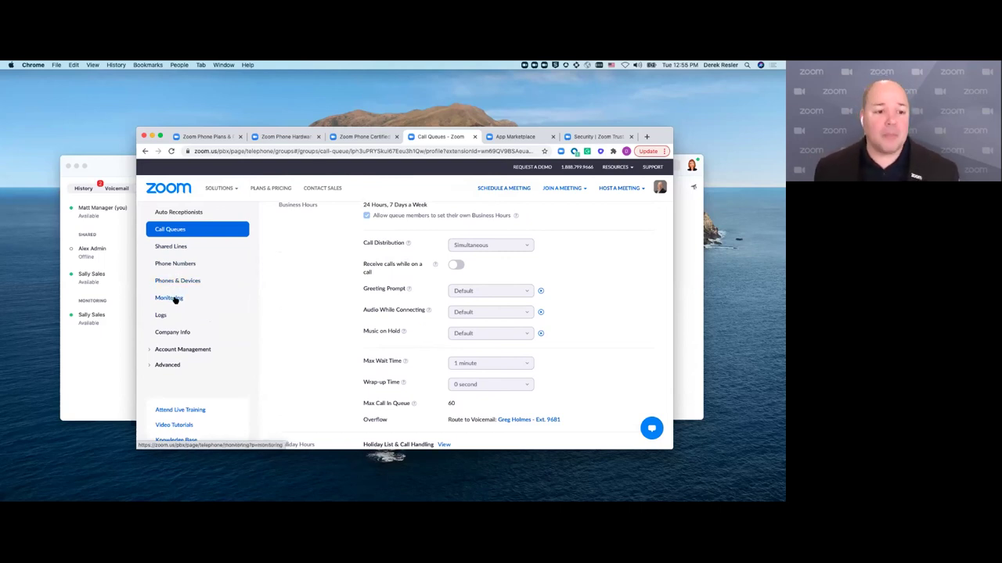
{"action": "scroll", "coordinate": [177, 300], "scroll_direction": "up", "scroll_amount": 10}
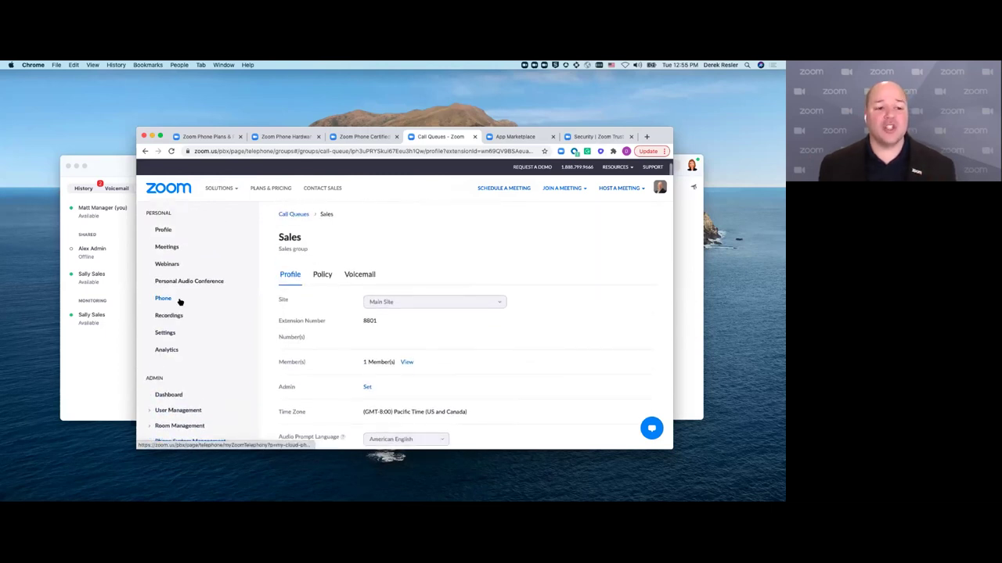